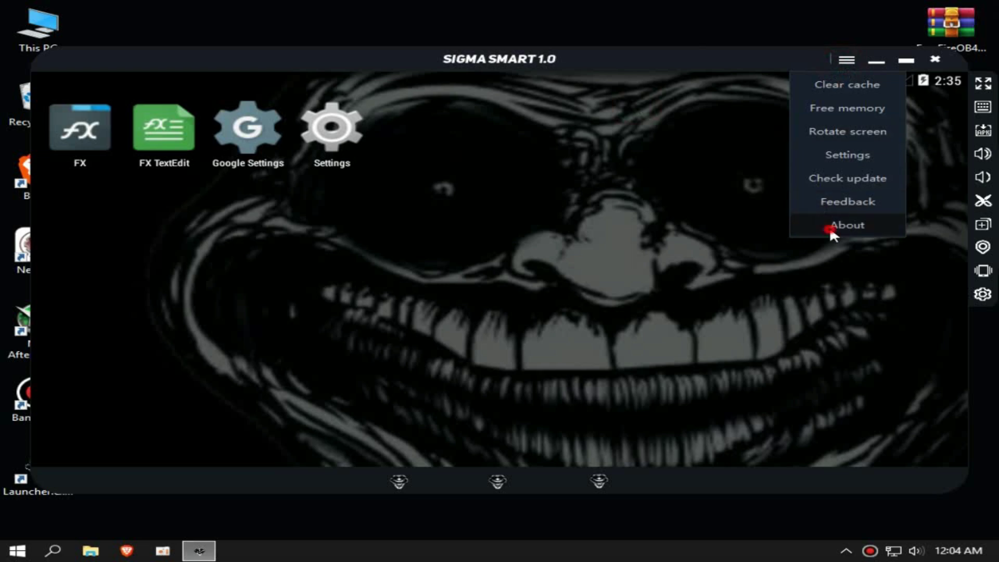
Close the About dialog and minimize the Sigma Smart emulator to reveal the desktop.
left_click(664, 120)
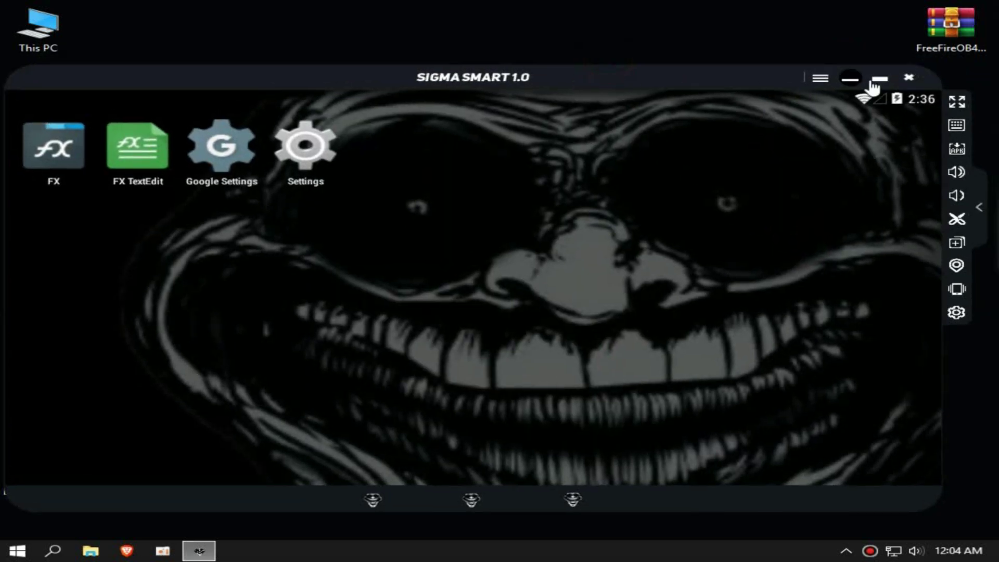
left_click(851, 79)
Check the properties of FreeFireOB45.rar, noting its 353 MB size.
left_click_drag(972, 38, 875, 108)
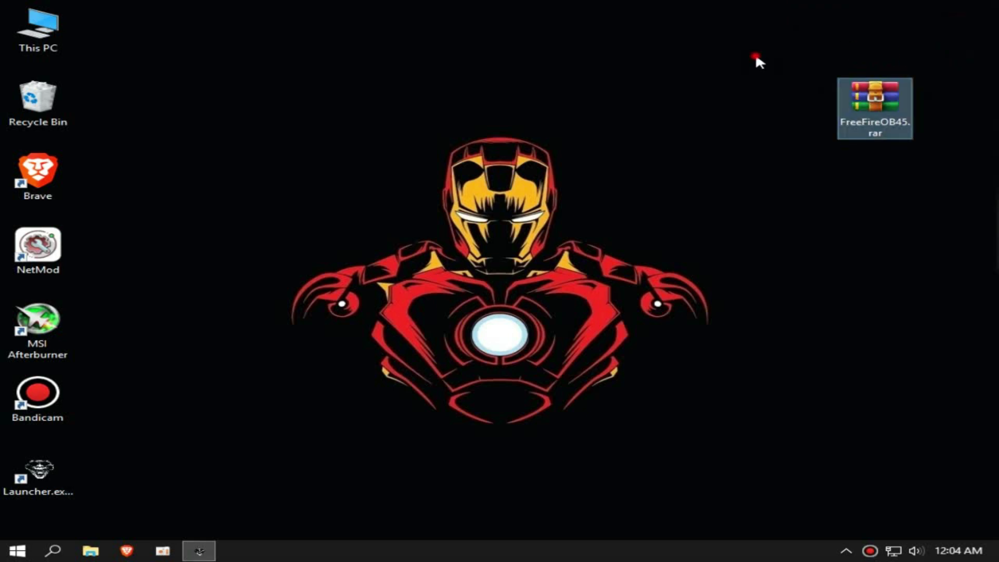
right_click(877, 111)
left_click(783, 408)
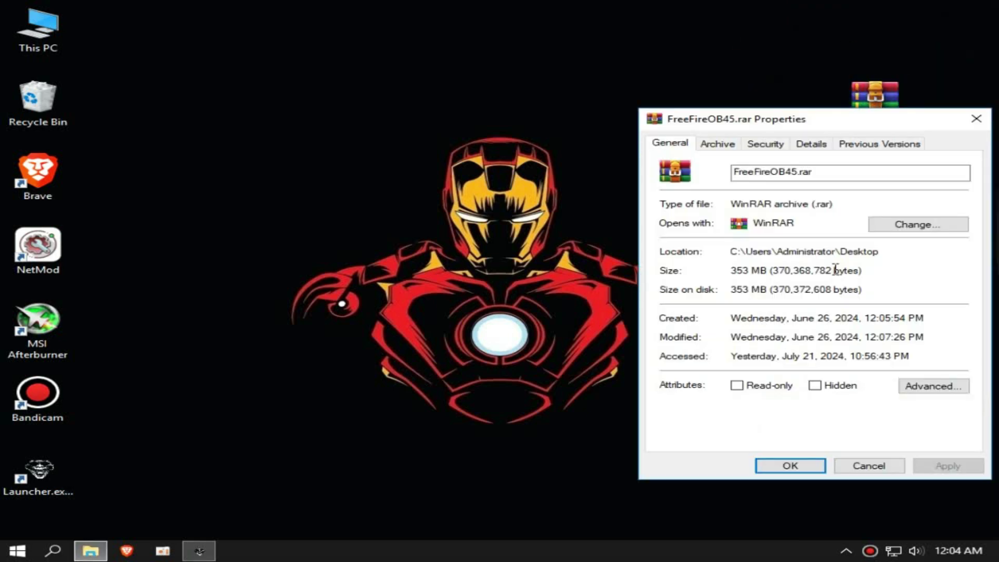
left_click_drag(770, 270, 698, 272)
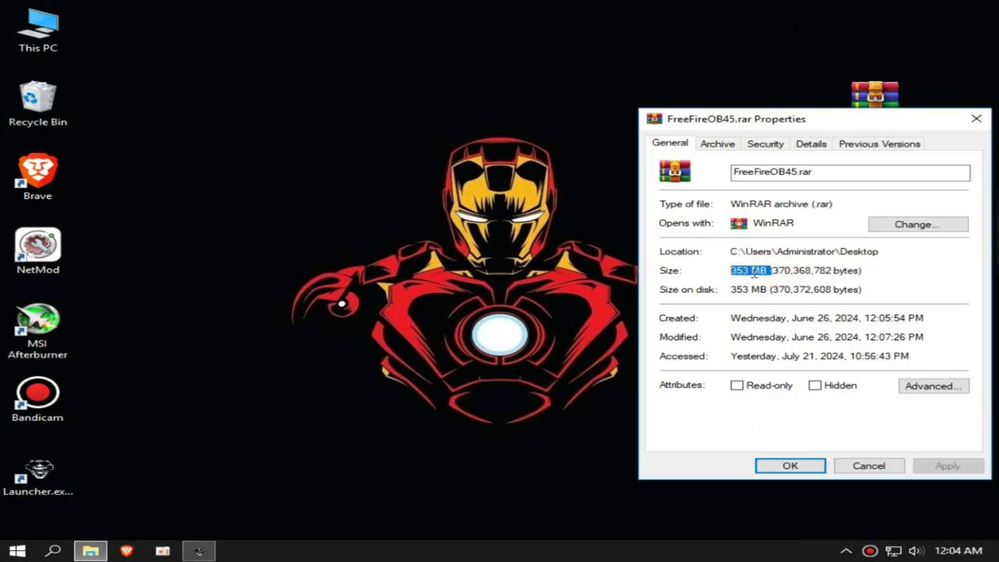
left_click(975, 119)
Extract FreeFireOB45.rar onto the desktop and place the new FreeFireOB45 folder below it.
right_click(874, 107)
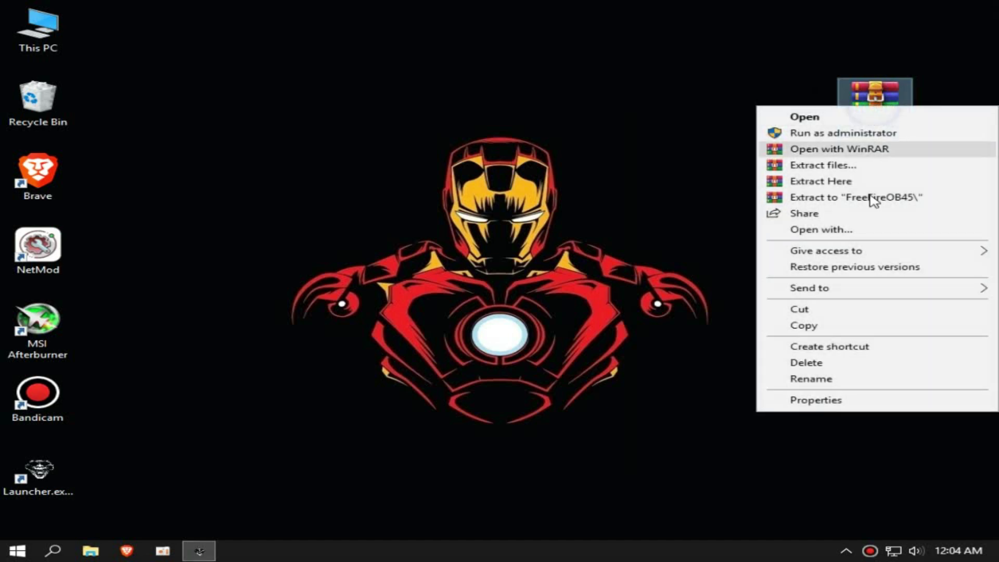
left_click(834, 182)
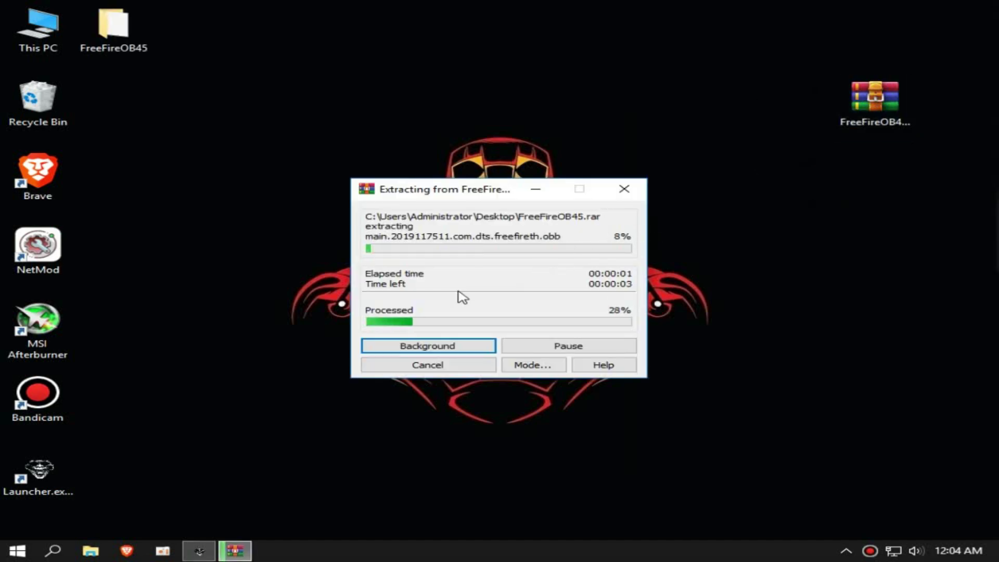
right_click(523, 115)
left_click(571, 158)
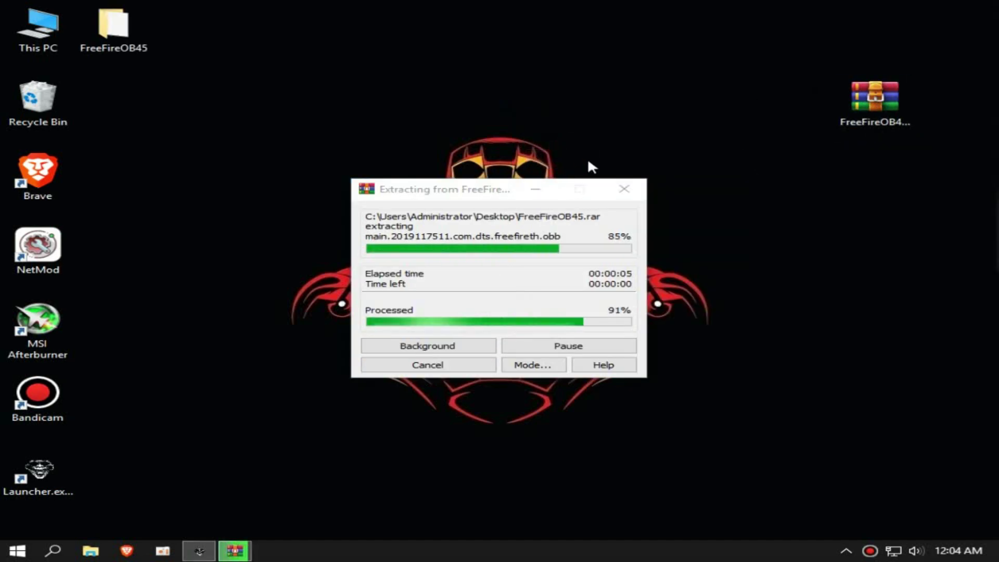
left_click_drag(129, 47, 874, 203)
left_click_drag(711, 157, 948, 225)
Open FreeFireOB45, check obb holds com.dts.freefireth, and cut the obb folder.
double_click(888, 168)
left_click_drag(484, 226, 506, 158)
left_click_drag(523, 95, 663, 103)
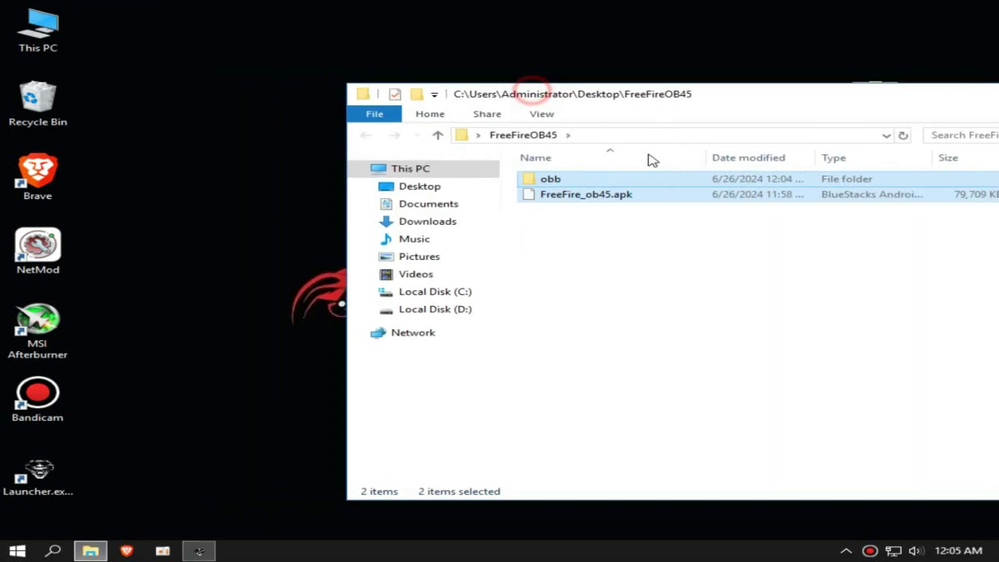
left_click(562, 207)
double_click(549, 179)
double_click(614, 180)
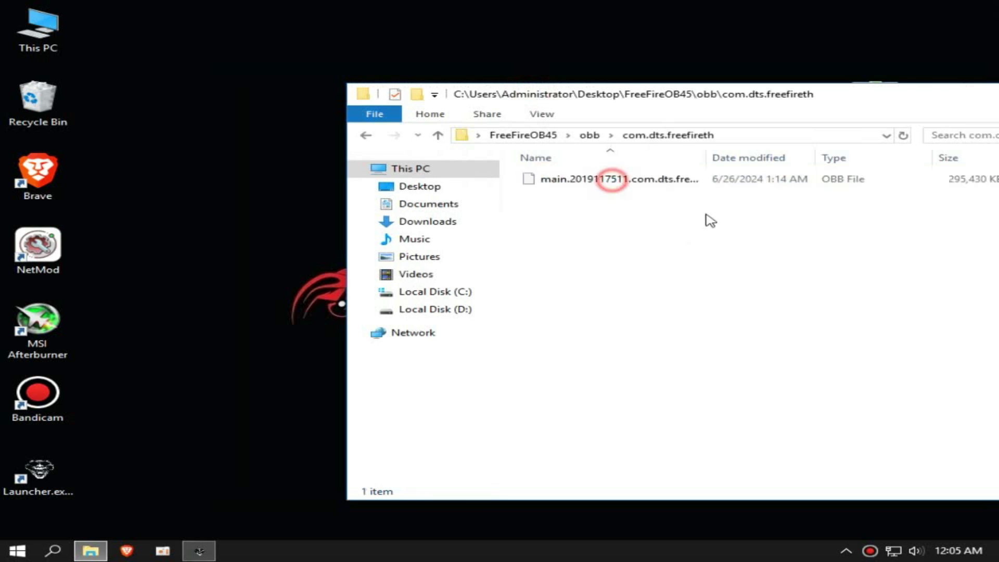
left_click(366, 135)
left_click(366, 135)
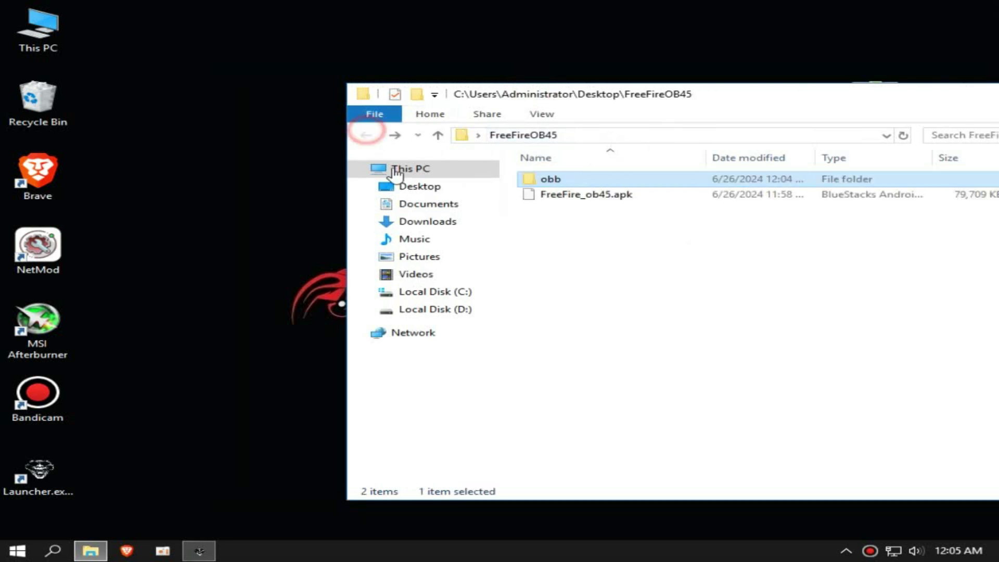
right_click(553, 180)
left_click(628, 399)
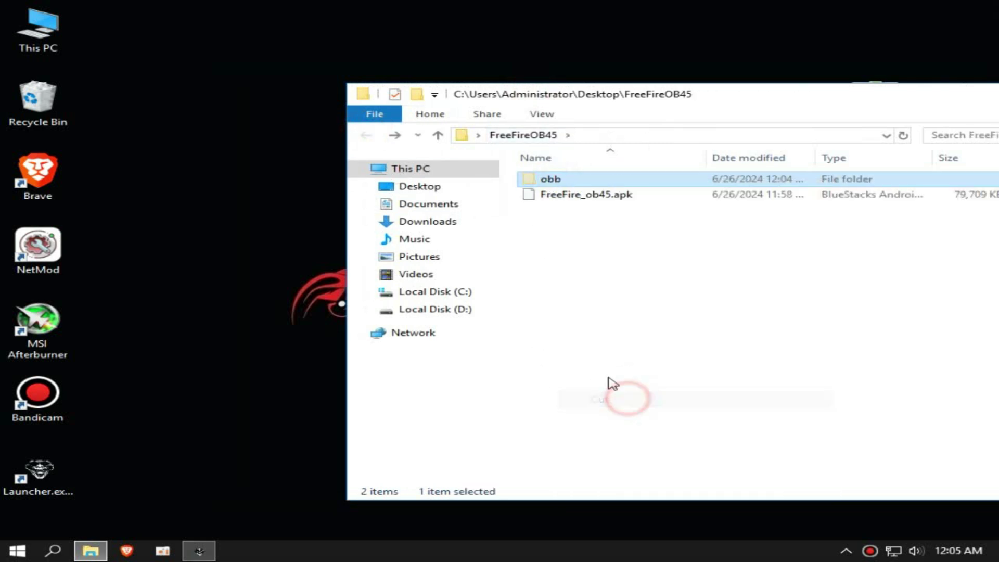
Paste the obb folder into the launcher's ProjectTitan\Engine\sharefs folder.
right_click(26, 462)
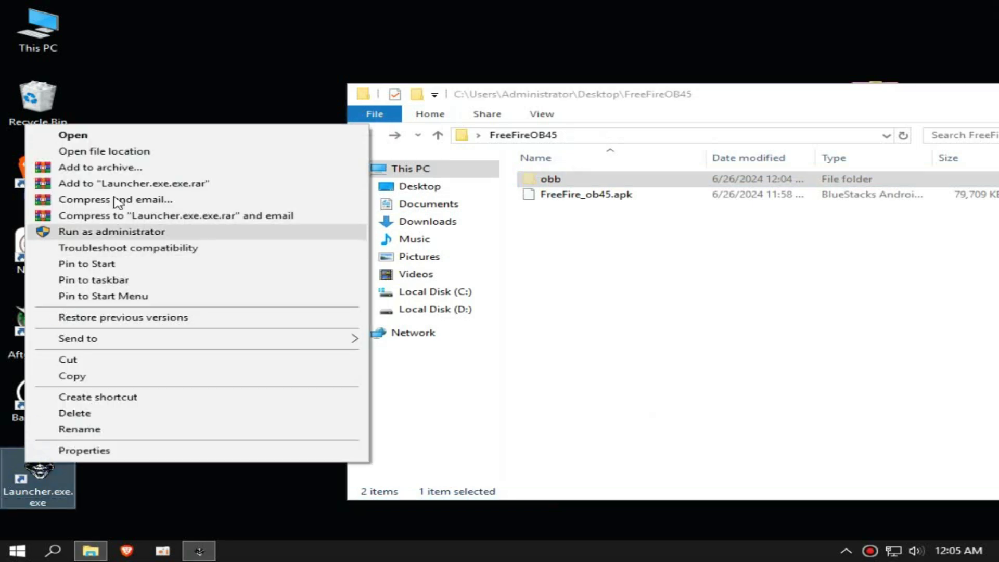
left_click(119, 151)
scroll(330, 201, "up", 20)
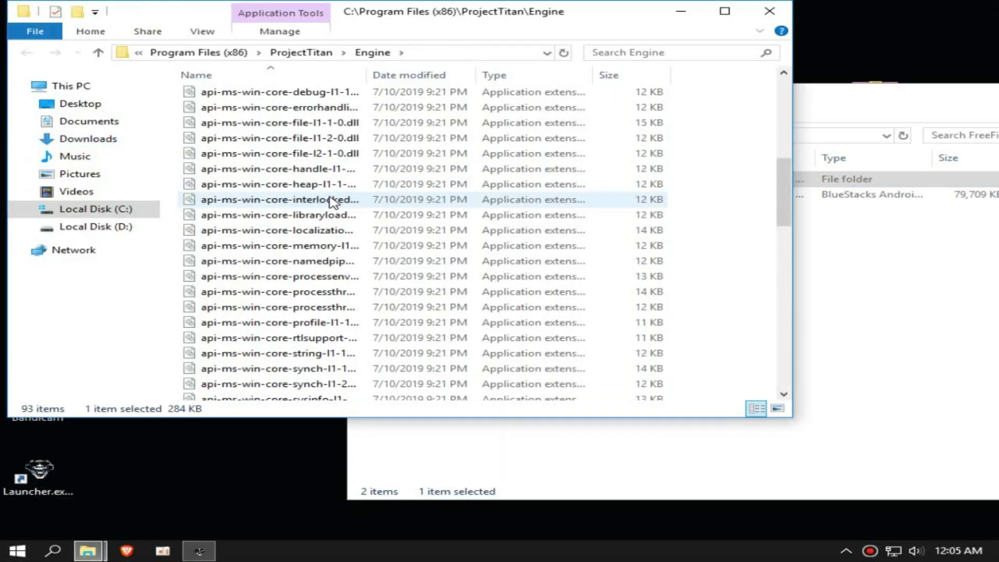
scroll(330, 200, "up", 3)
left_click(216, 222)
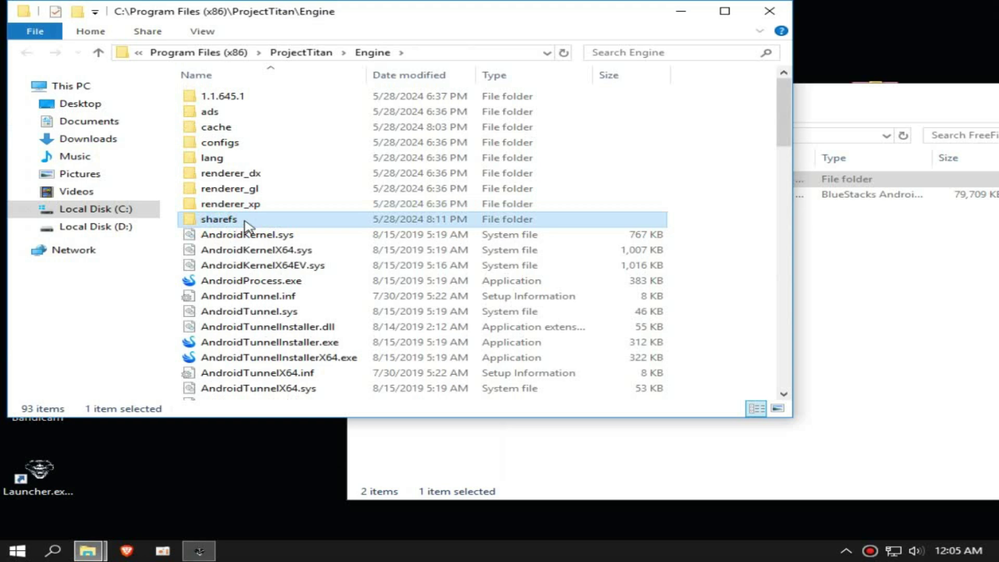
double_click(241, 221)
left_click_drag(307, 161, 494, 317)
right_click(350, 237)
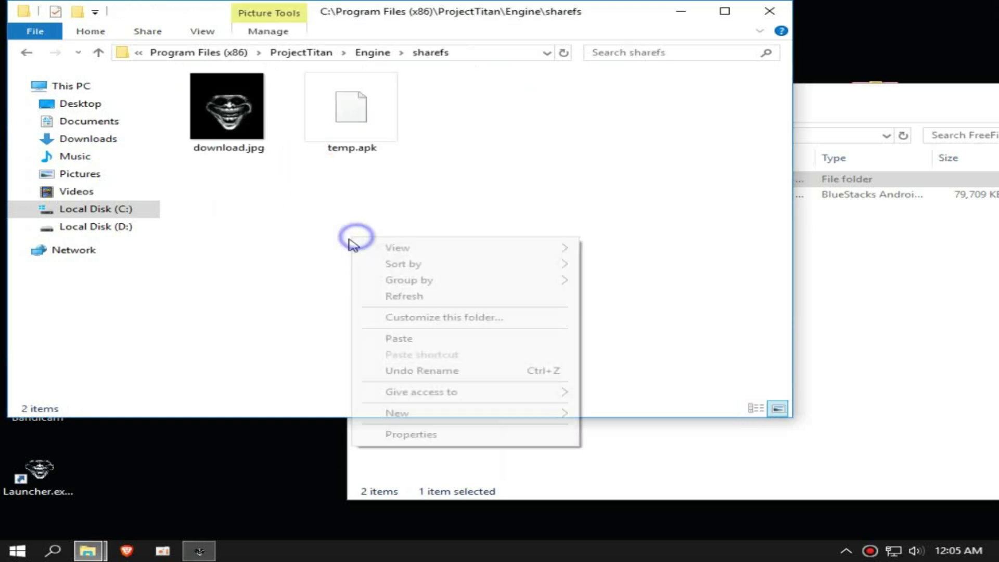
left_click(392, 343)
Verify the pasted obb folder, close sharefs, and restore the emulator window on the left.
double_click(237, 127)
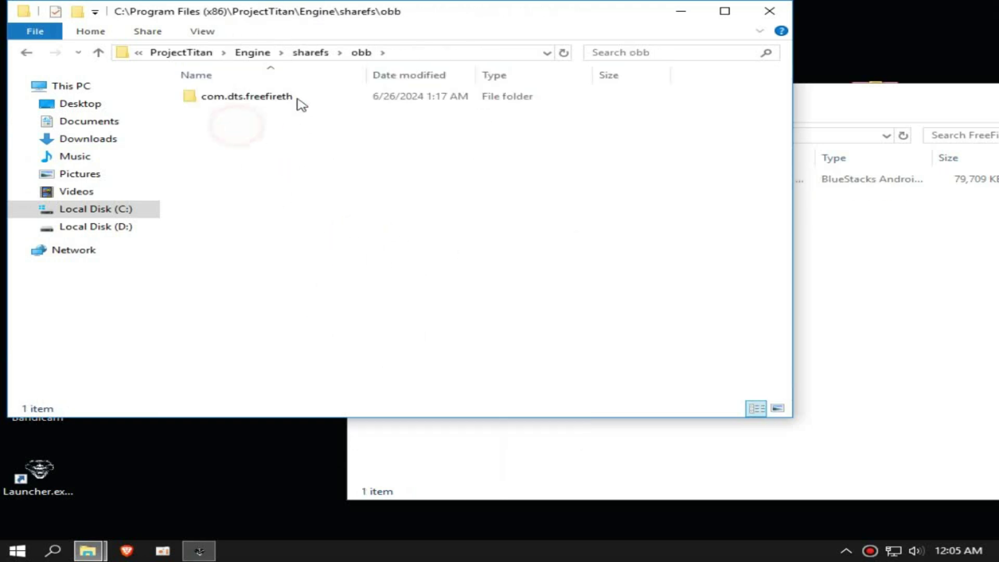
left_click(770, 11)
left_click_drag(629, 227, 634, 187)
left_click(636, 237)
left_click(198, 551)
left_click_drag(518, 92, 3, 92)
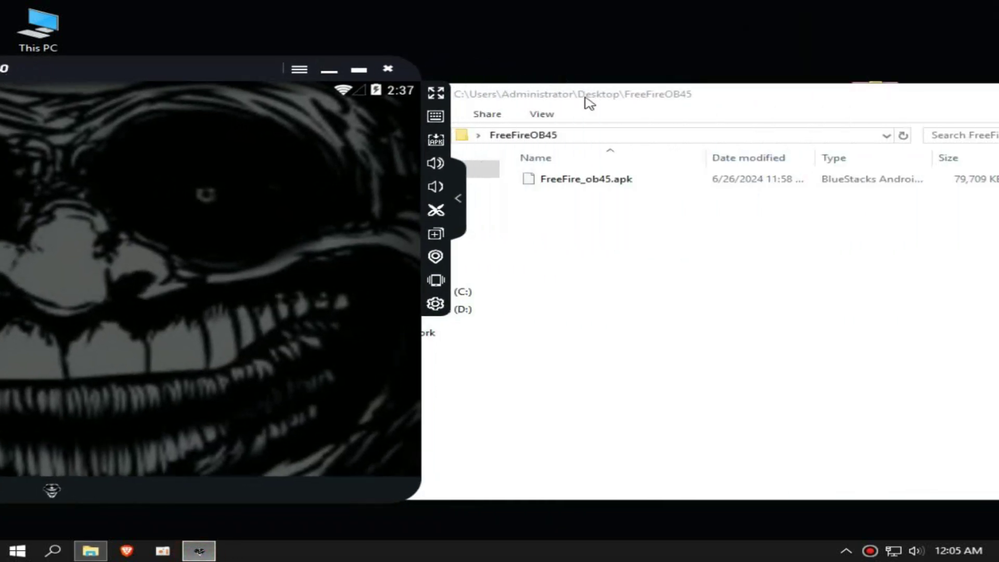
Try dragging FreeFire_ob45.apk onto the emulator, then close the folder window.
left_click_drag(593, 101, 650, 119)
left_click(661, 290)
left_click(638, 234)
left_click_drag(643, 197, 237, 316)
left_click_drag(688, 117, 357, 133)
left_click(817, 131)
left_click_drag(142, 70, 486, 64)
Cut FreeFire_ob45.apk from the FreeFireOB45 folder and close the folder.
double_click(874, 174)
left_click(383, 215)
right_click(384, 216)
left_click(410, 416)
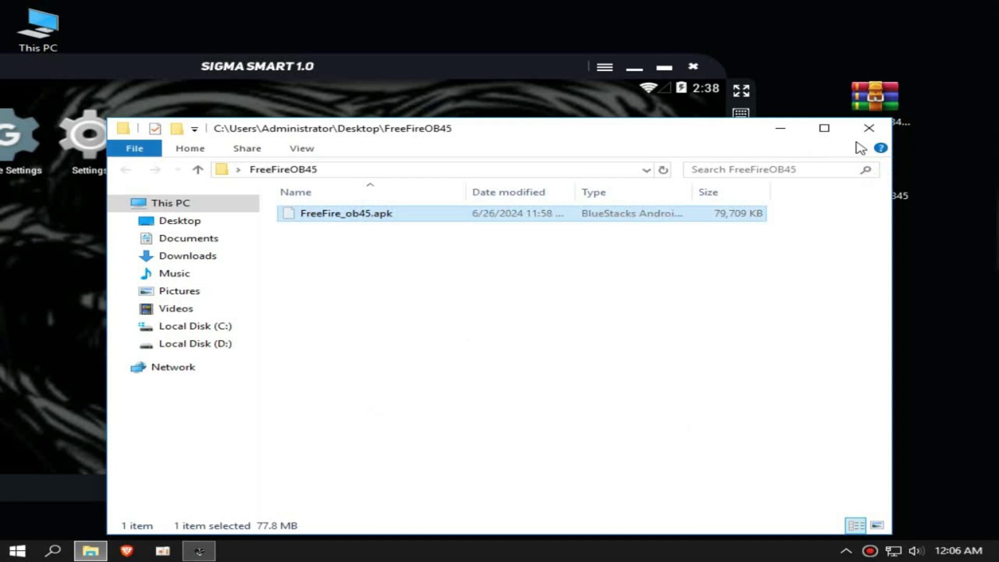
left_click(867, 128)
left_click_drag(460, 69, 881, 86)
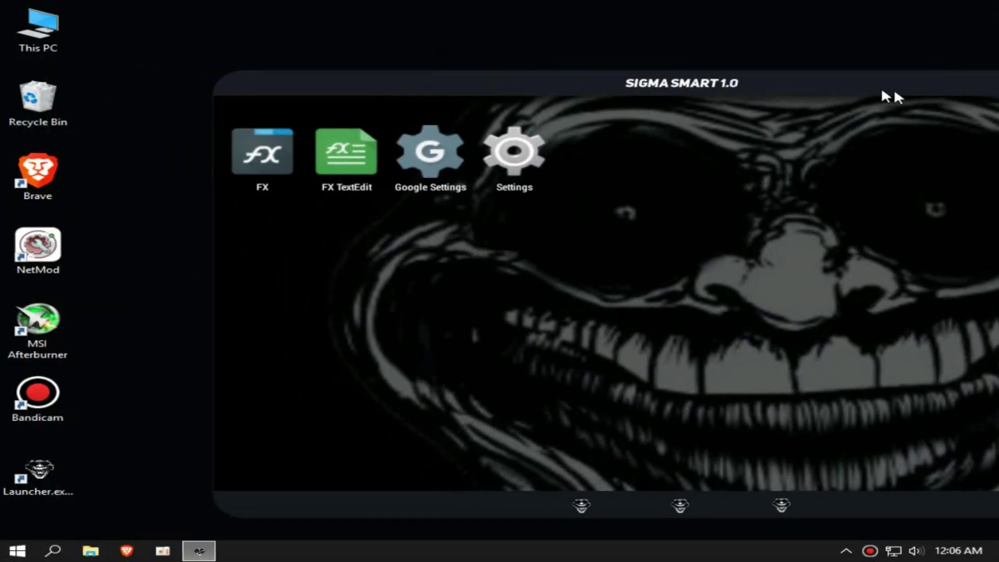
Paste FreeFire_ob45.apk into sharefs beside obb, then close File Explorer.
right_click(55, 471)
left_click(156, 165)
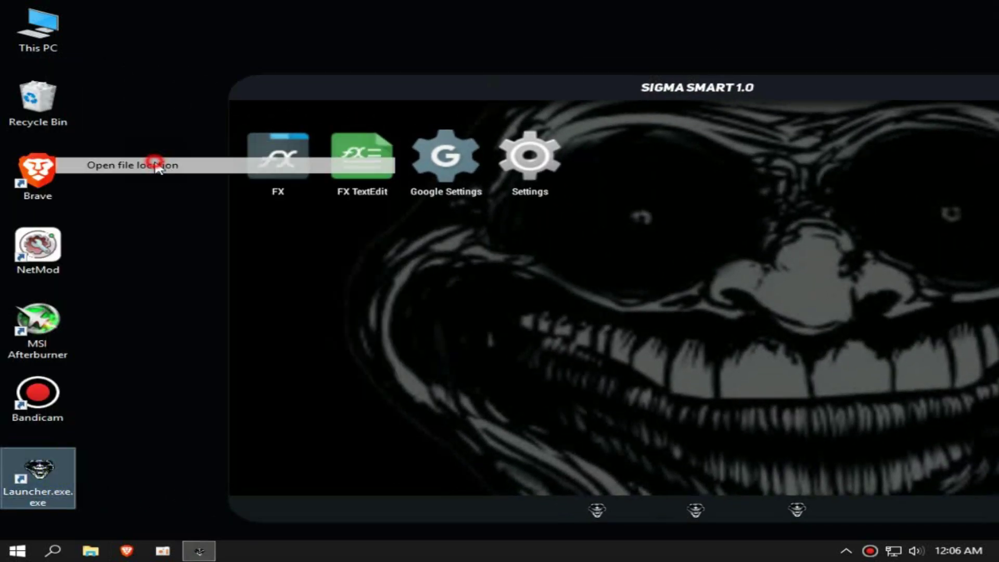
scroll(349, 324, "up", 20)
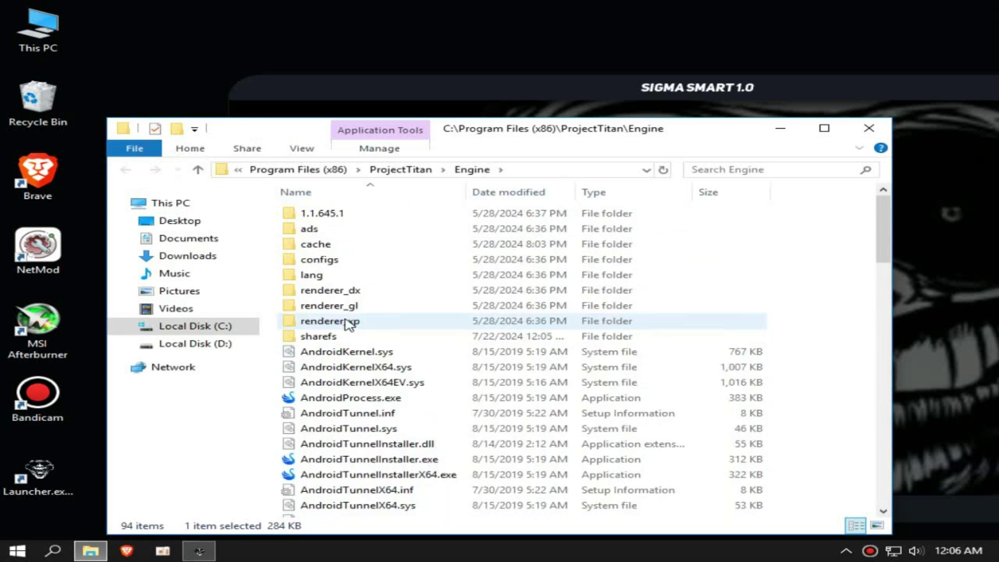
left_click(318, 336)
double_click(318, 336)
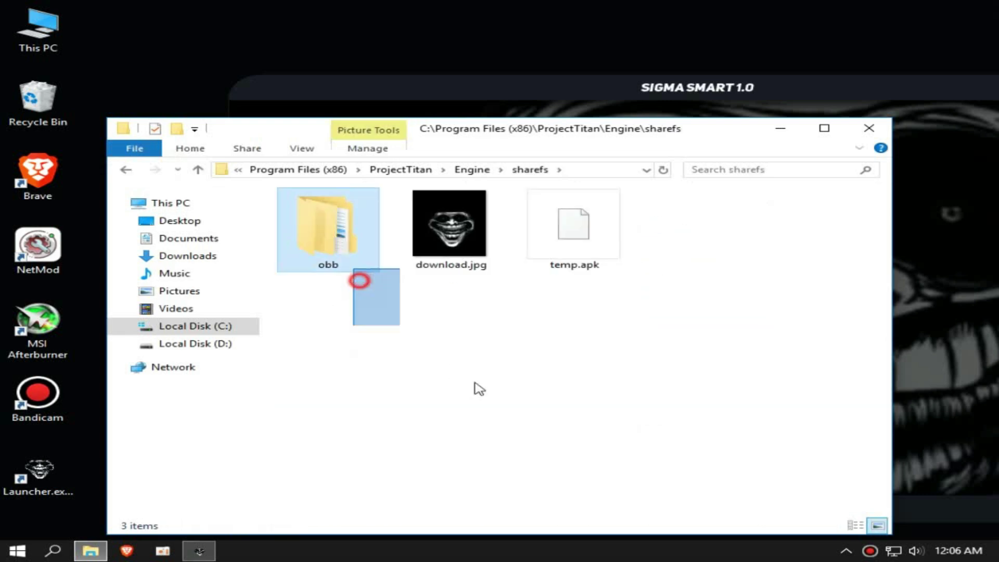
left_click(341, 314)
right_click(393, 323)
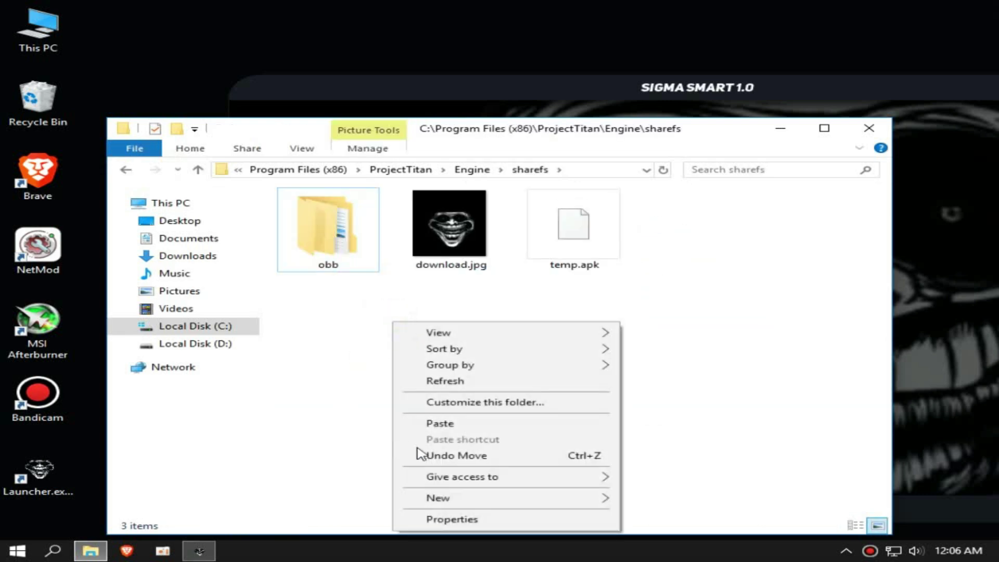
left_click(446, 422)
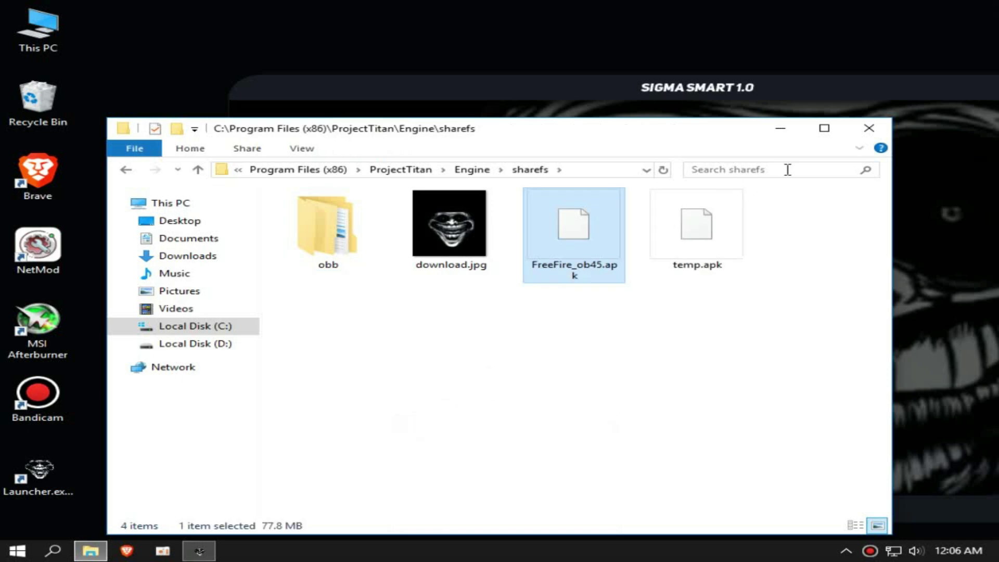
left_click(869, 128)
left_click_drag(620, 83, 436, 45)
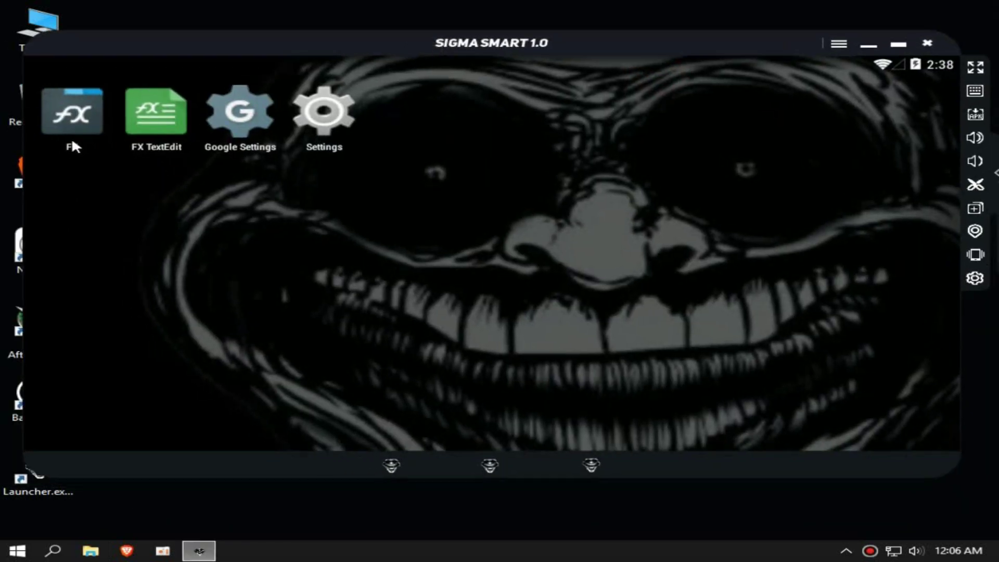
In the FX file manager, dismiss the trial notice and browse to System > share.
left_click(117, 151)
left_click(586, 285)
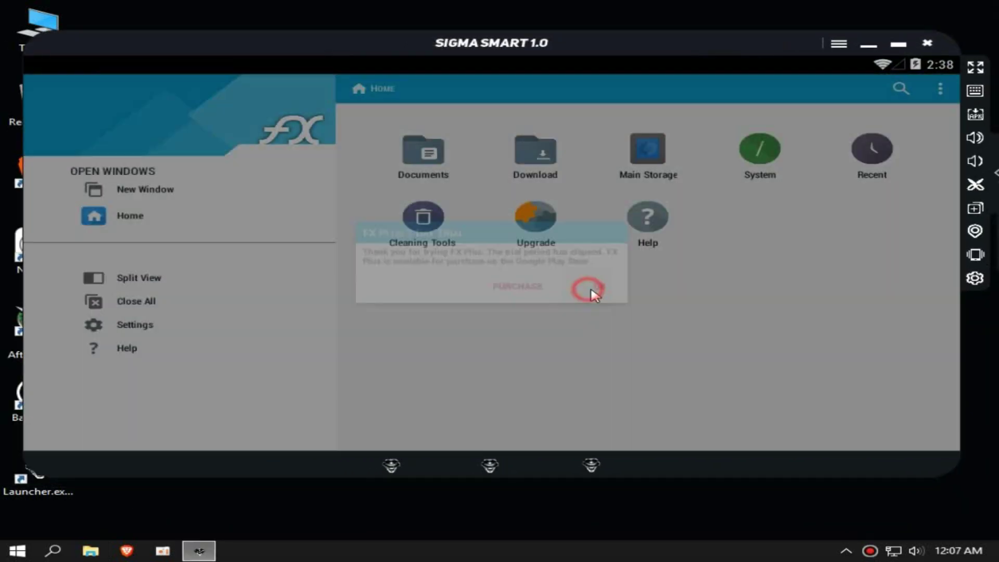
left_click(745, 173)
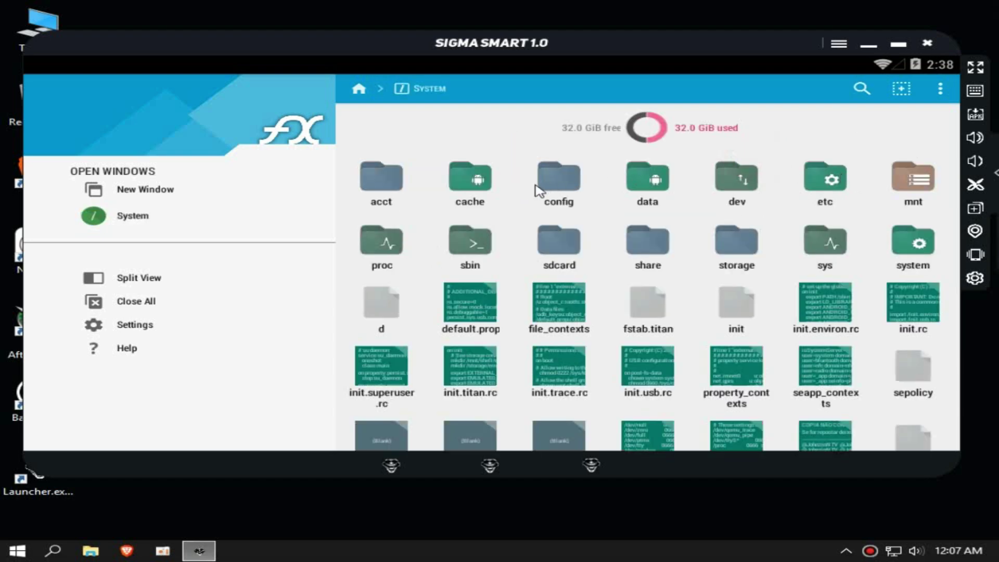
left_click(619, 260)
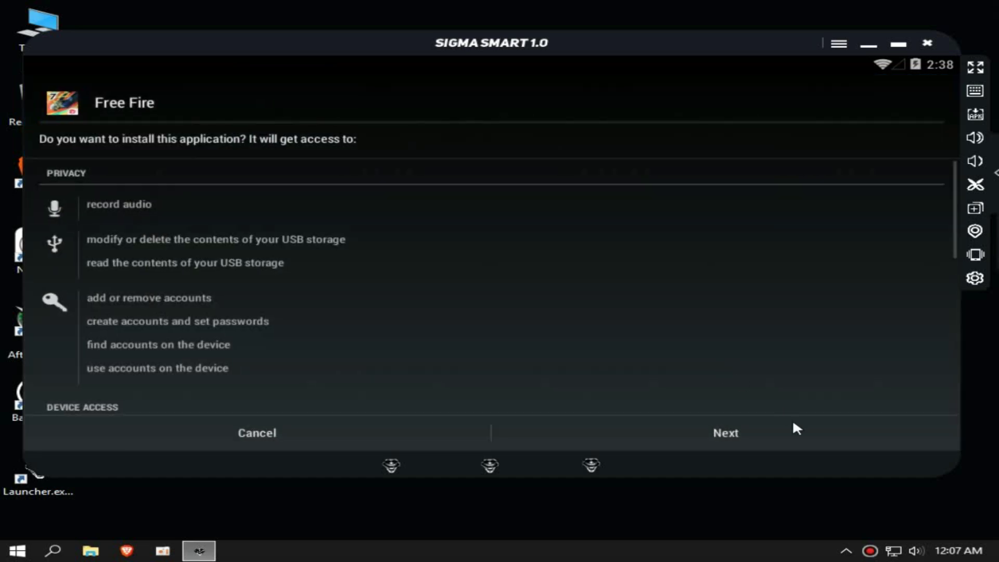
Install FreeFire_ob45.apk, finish, and check the shared obb folder.
left_click(797, 439)
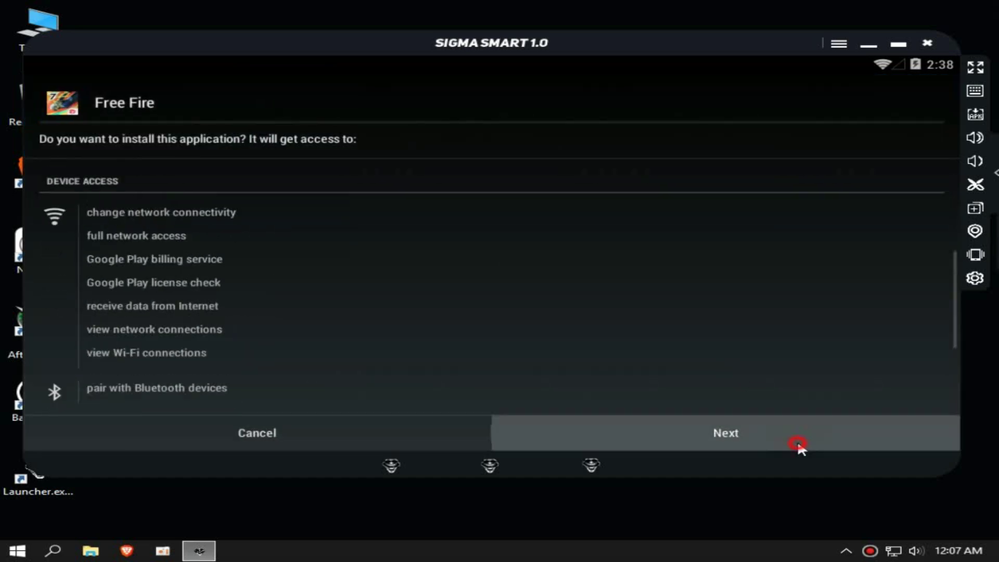
left_click(797, 439)
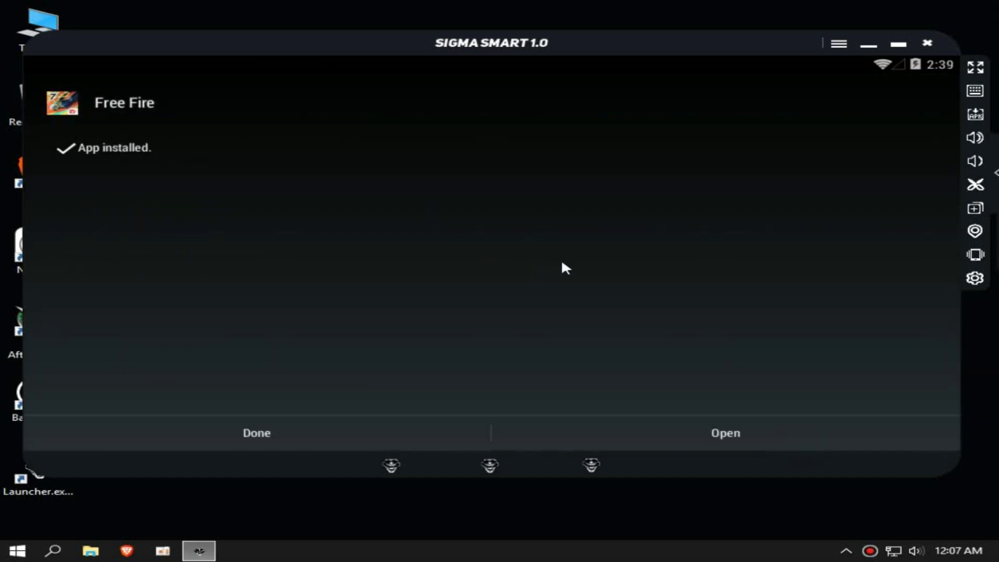
left_click(246, 430)
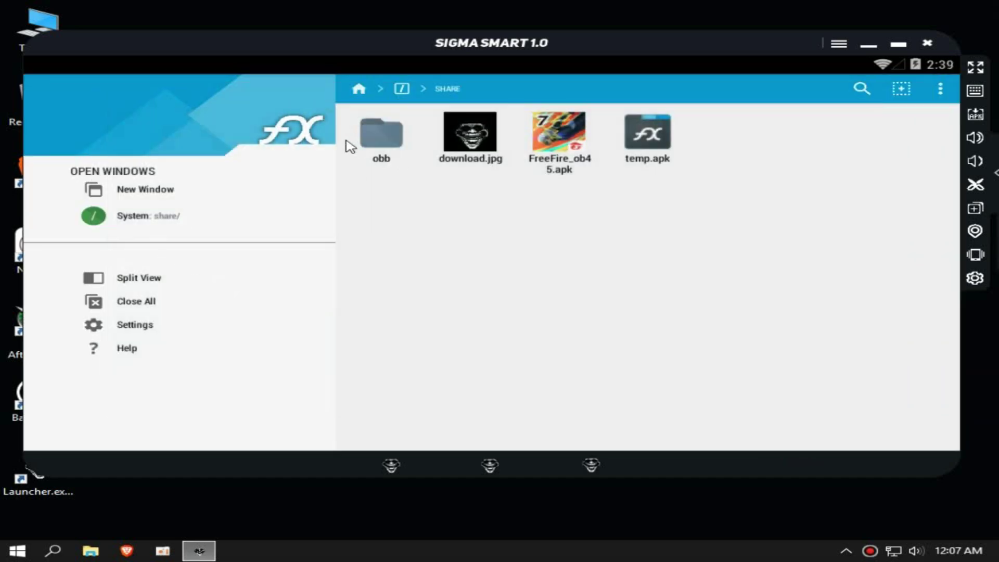
left_click(408, 158)
left_click(461, 89)
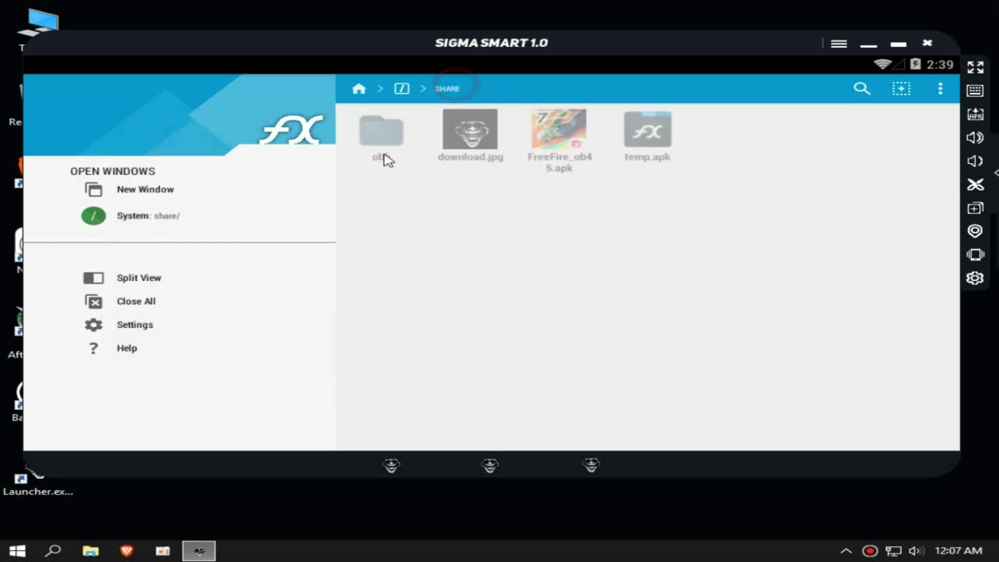
Cut the shared obb folder and go to Main Storage > Android.
left_click(901, 90)
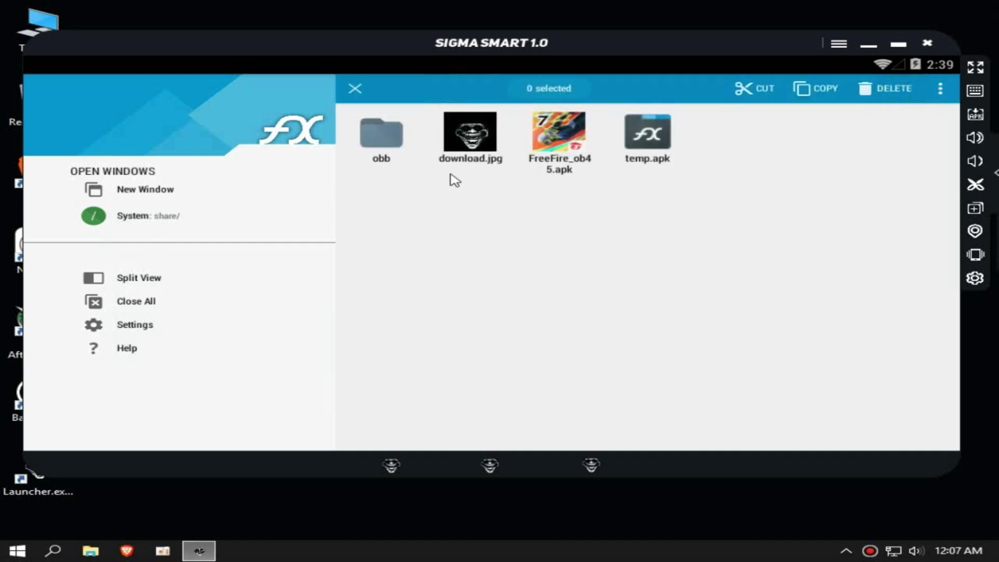
left_click(388, 138)
left_click(749, 85)
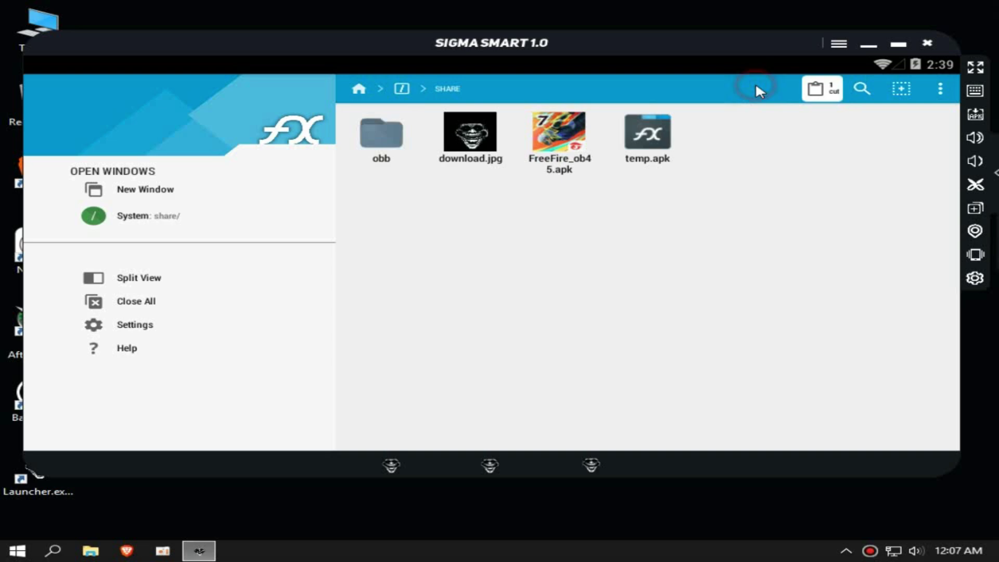
left_click(345, 99)
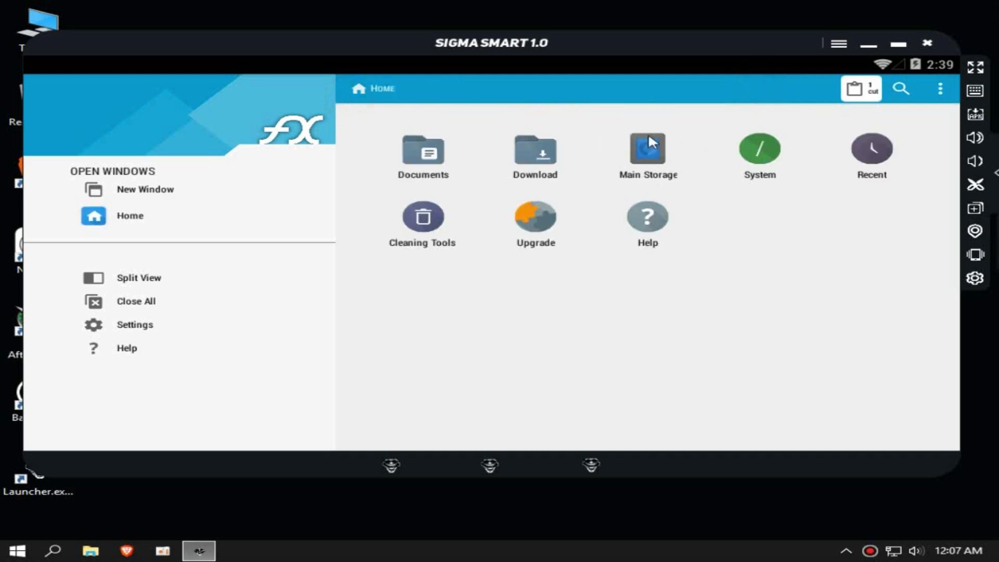
left_click(647, 153)
left_click(482, 202)
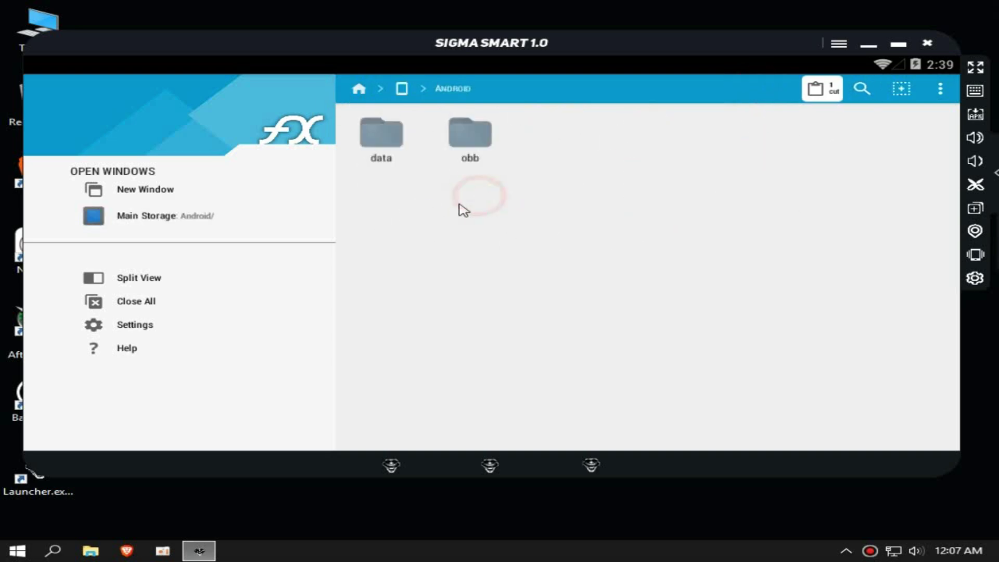
Paste obb with merge and confirm com.dts.freefireth holds the obb file.
left_click(814, 91)
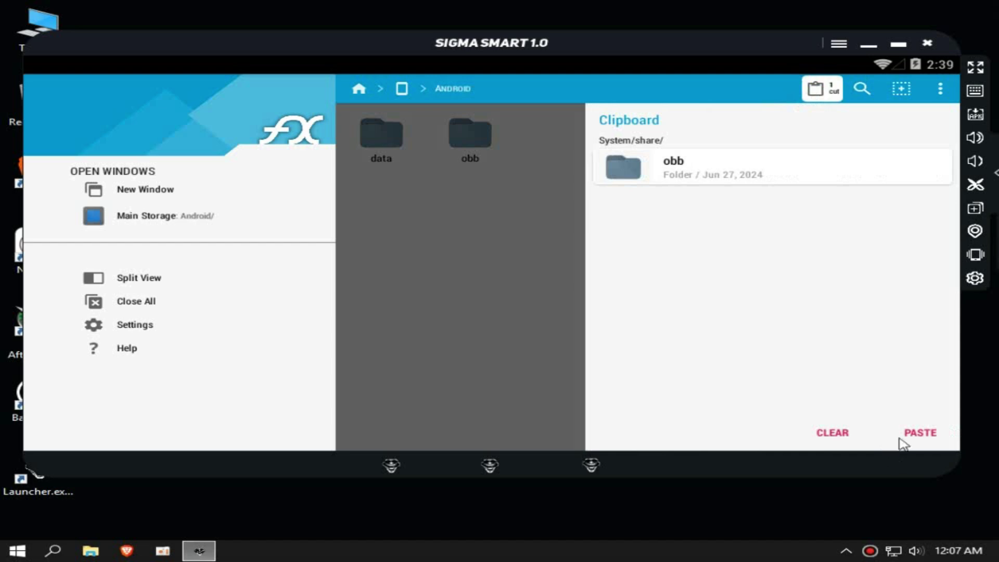
left_click(943, 432)
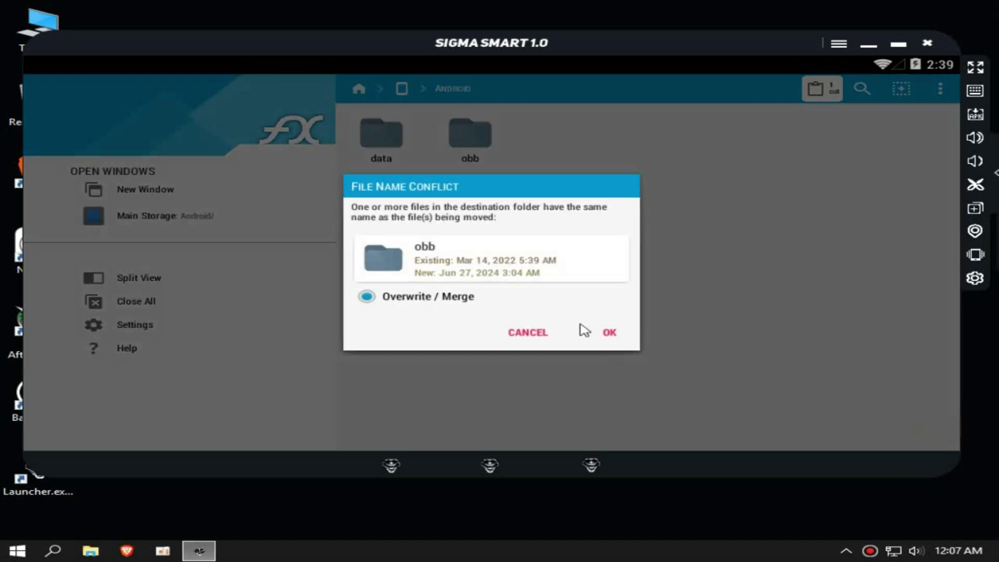
left_click(610, 333)
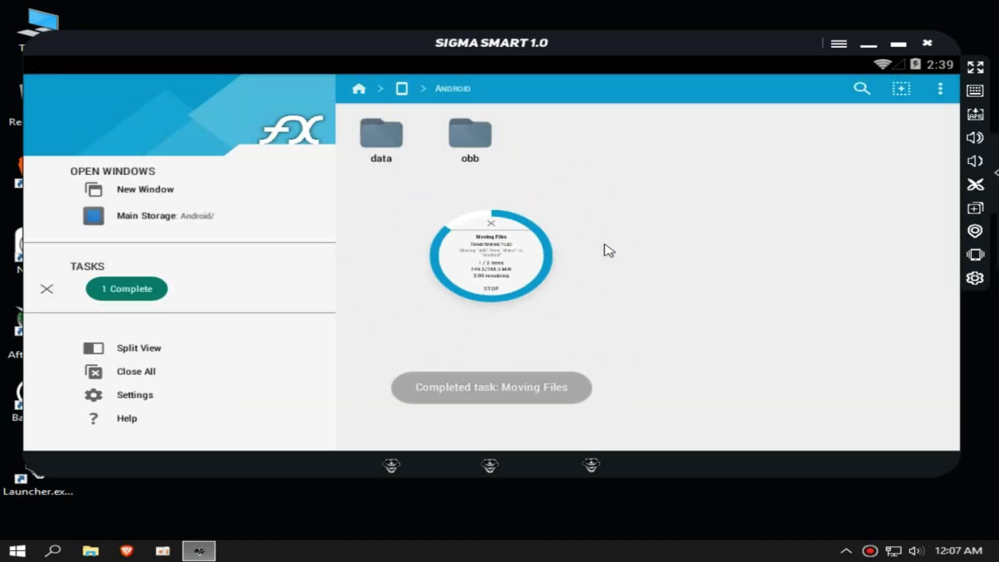
left_click(475, 140)
left_click(367, 148)
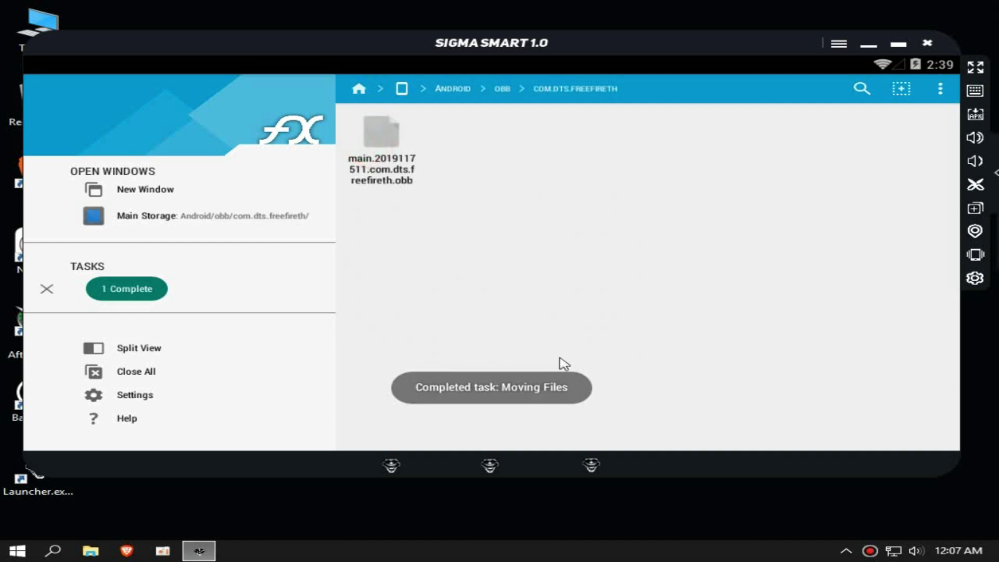
left_click(590, 463)
Close FX, launch Free Fire, and permanently dismiss the keymapping tips.
left_click_drag(866, 279, 475, 292)
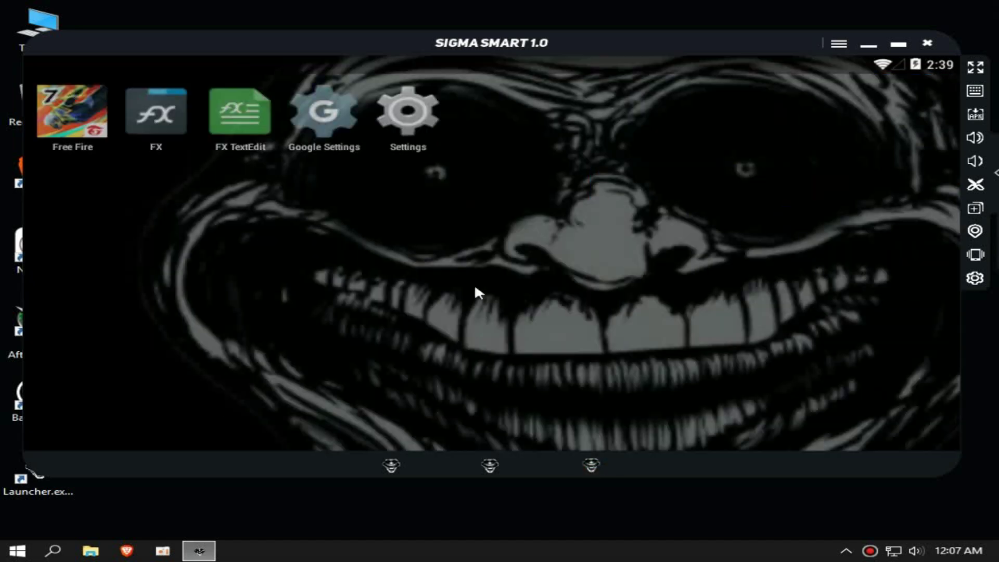
left_click(53, 102)
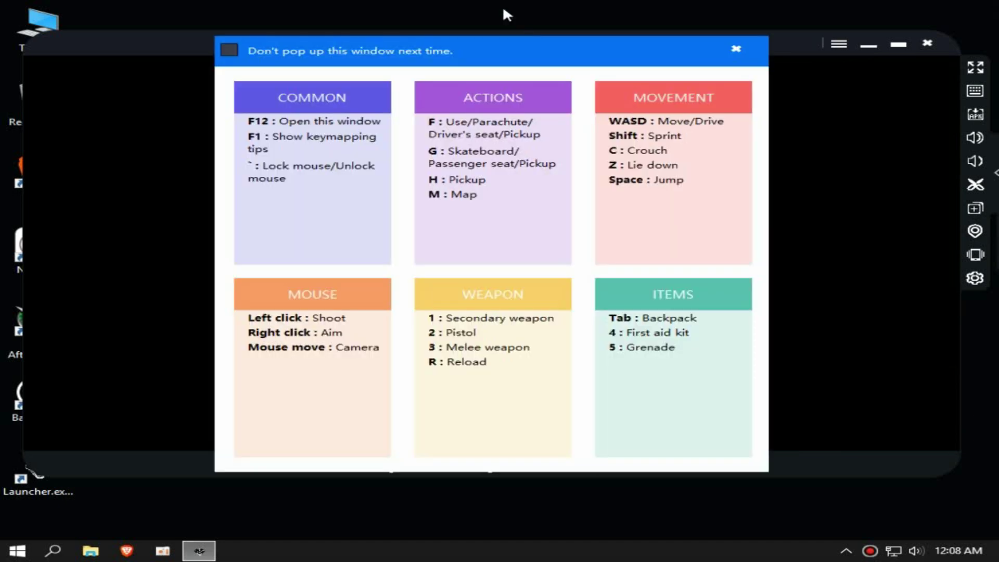
right_click(505, 10)
left_click(551, 52)
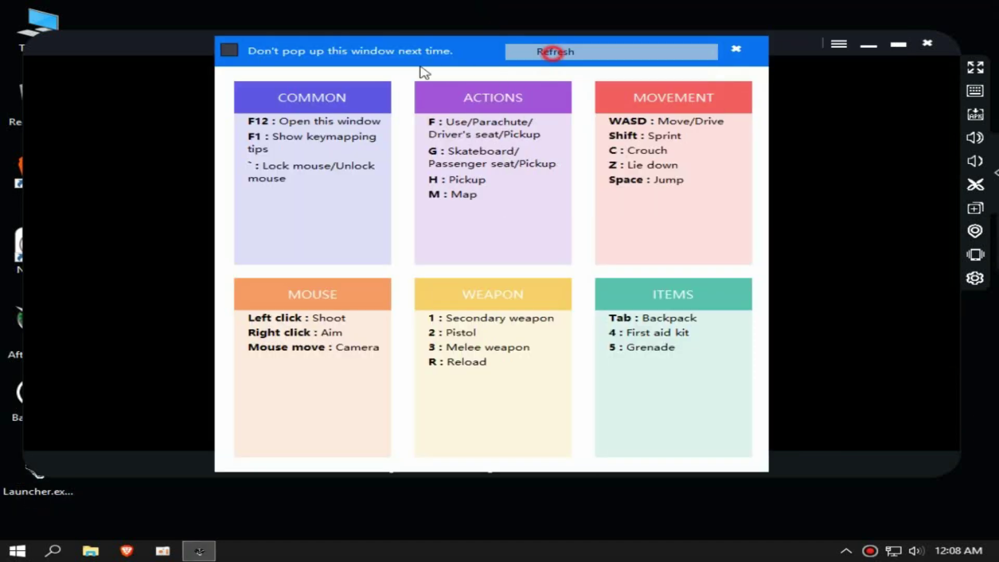
left_click(231, 54)
left_click(736, 53)
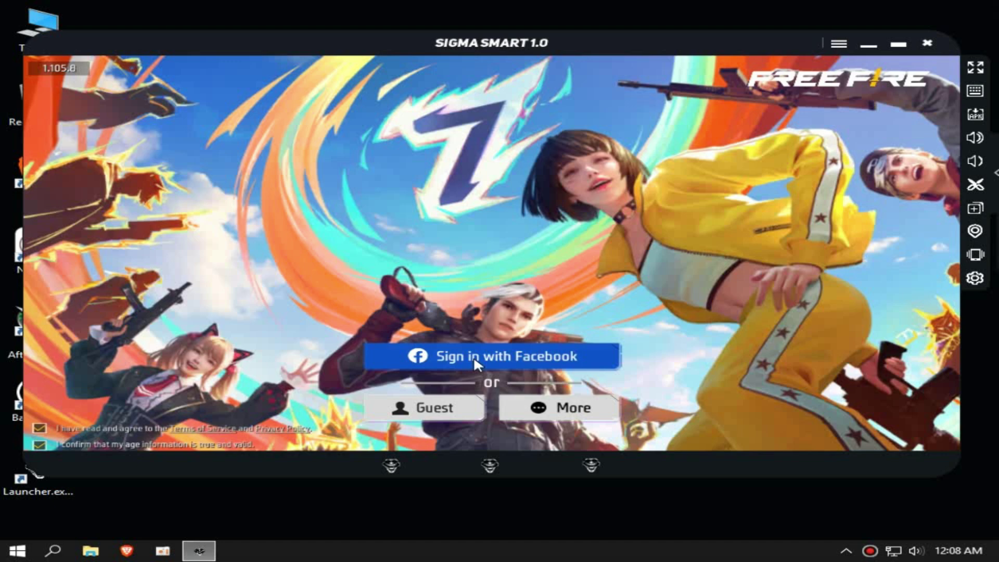
Look at the More sign-in options, close them, and open Free Fire's settings.
left_click(559, 408)
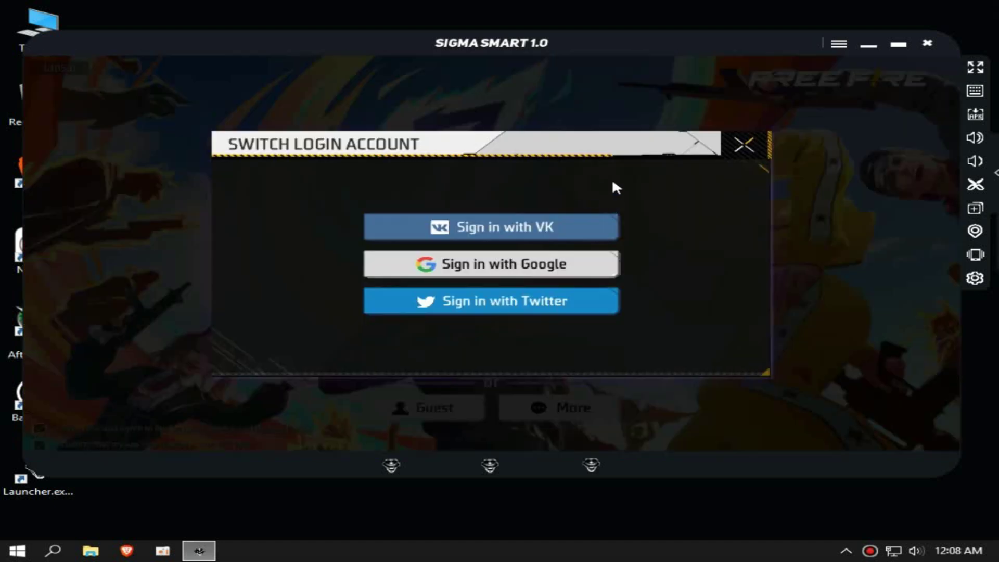
left_click(754, 143)
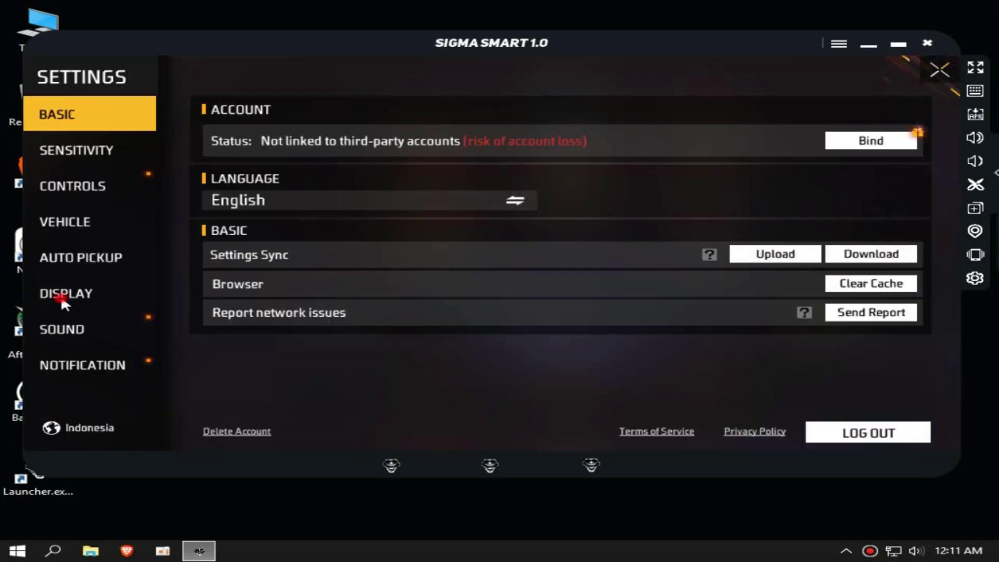
left_click(61, 295)
Keep graphics on Smooth, then set Quick Weapon Switch On and Free Look Off.
left_click(661, 135)
left_click(780, 164)
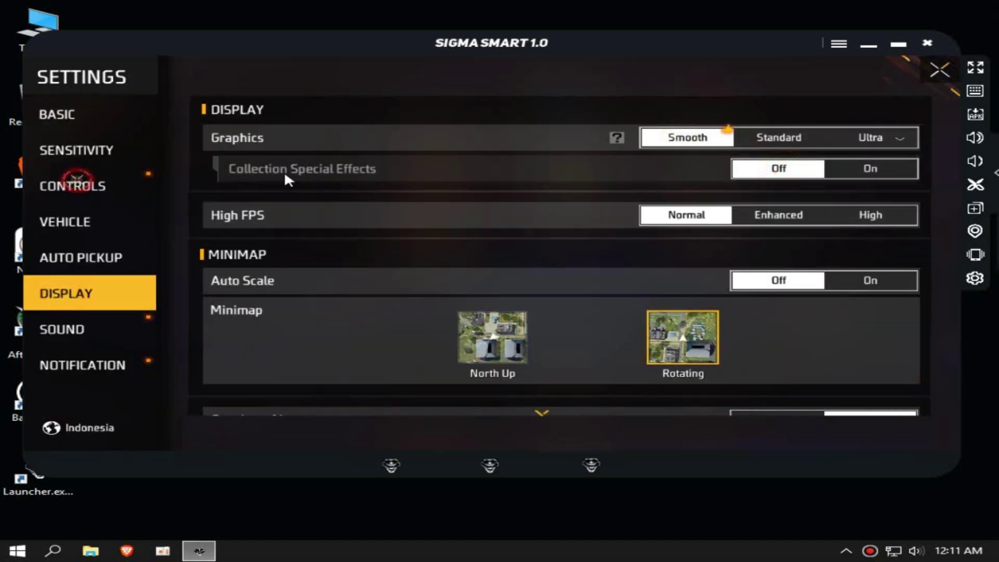
left_click(72, 186)
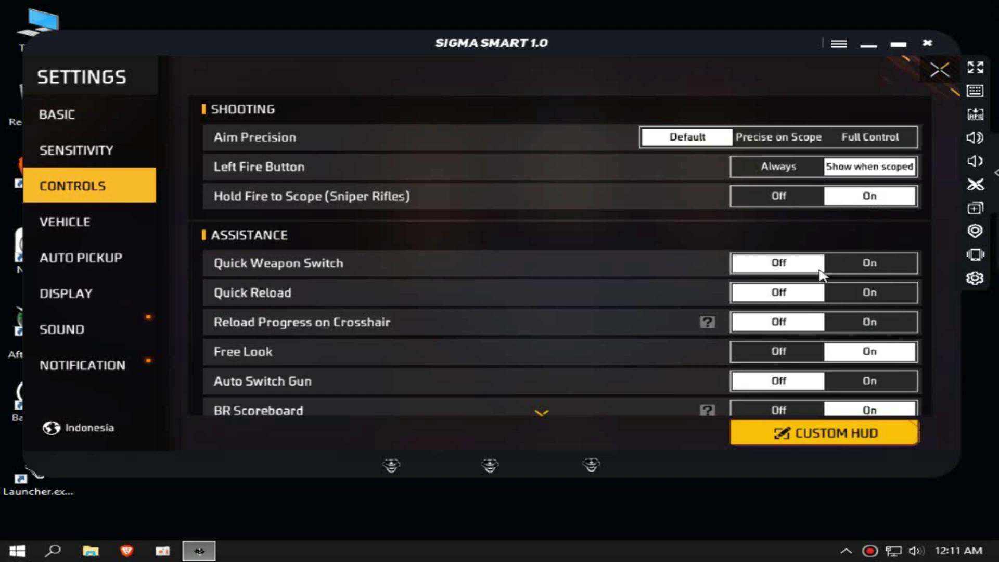
left_click(867, 262)
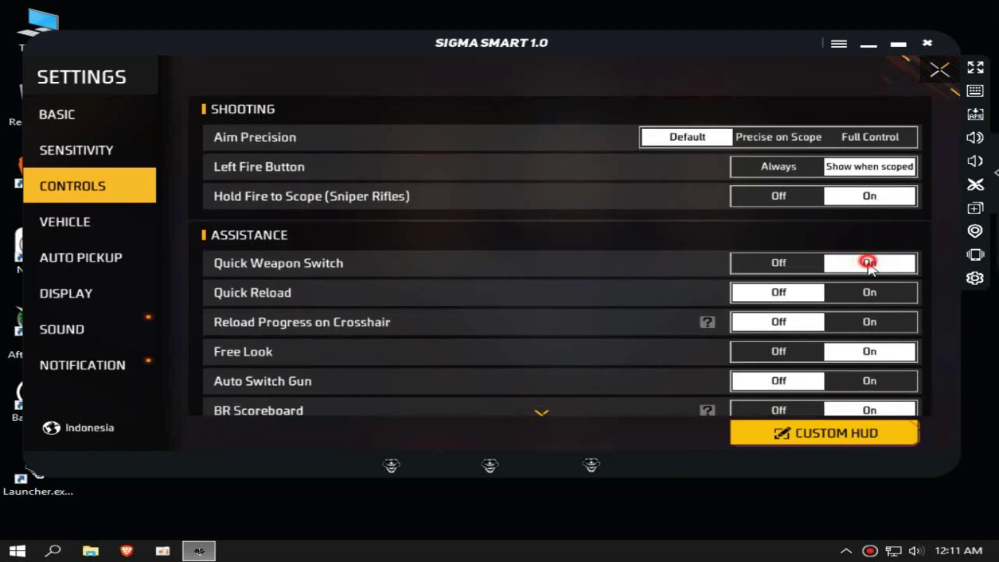
left_click(768, 353)
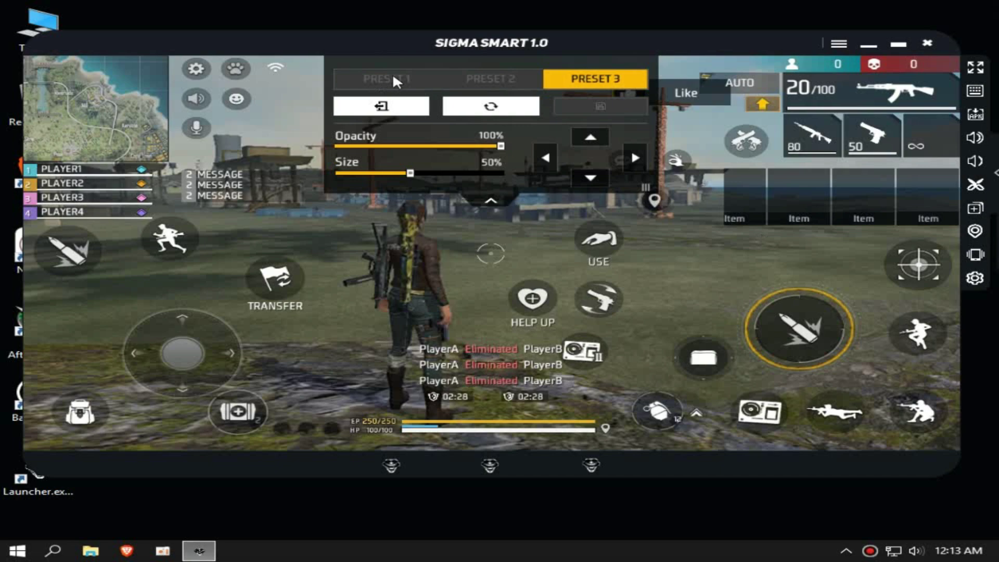
On Preset 1, move the 4 key onto the grenade button and reposition the 5 key.
left_click(392, 78)
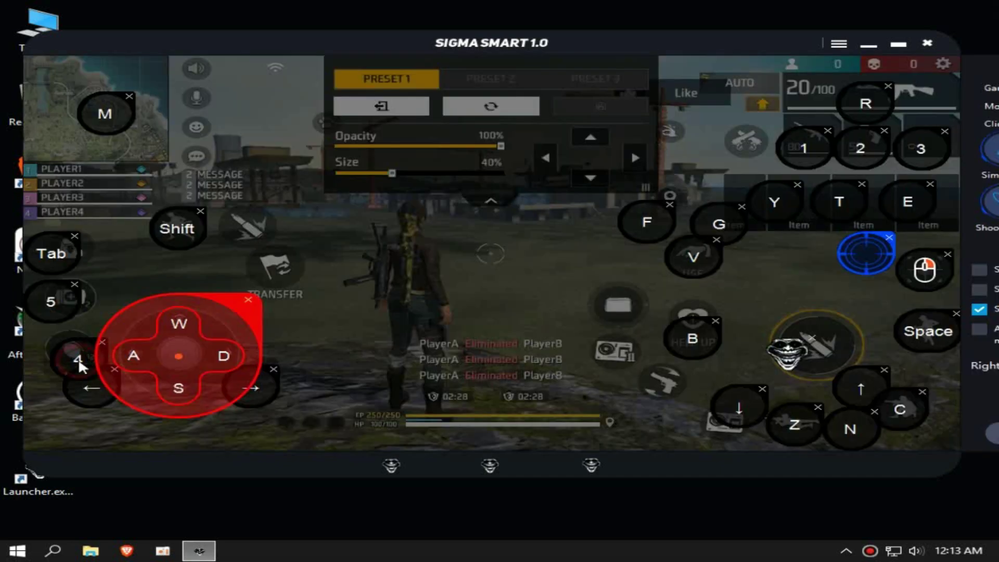
left_click_drag(64, 347, 57, 339)
key("F12")
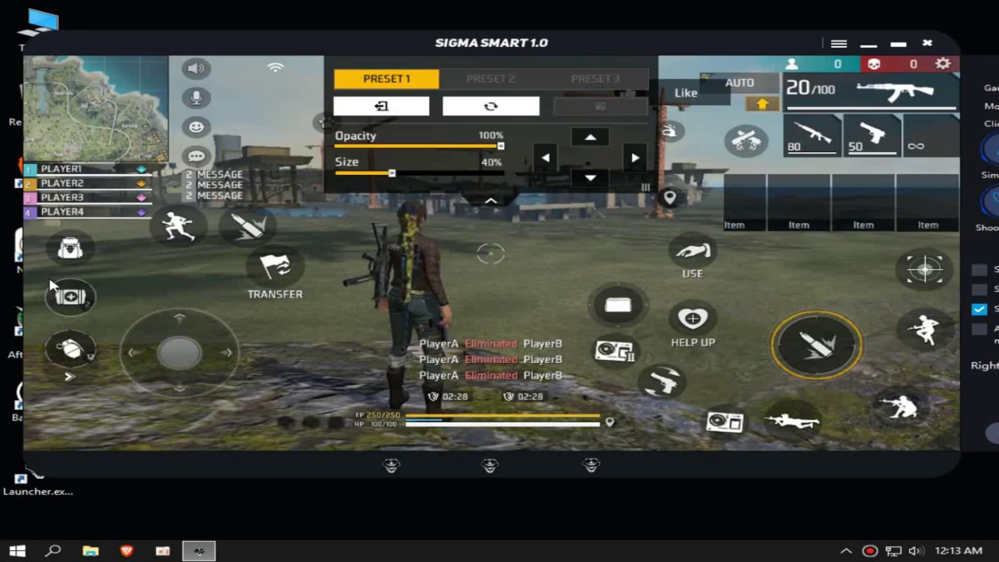
mouse_move(625, 42)
left_mouse_down()
mouse_move(639, 34)
mouse_move(613, 43)
left_mouse_up()
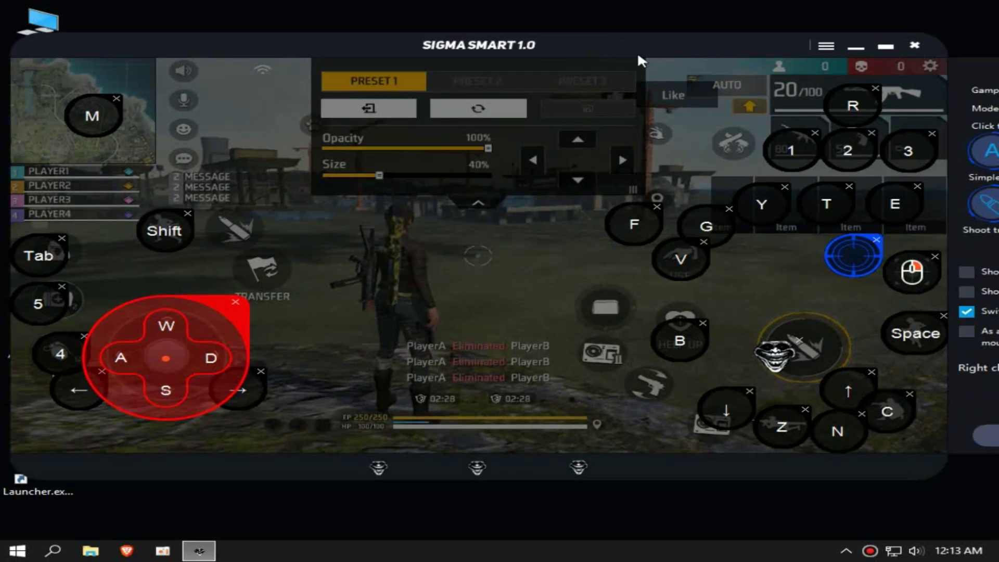
right_click(614, 5)
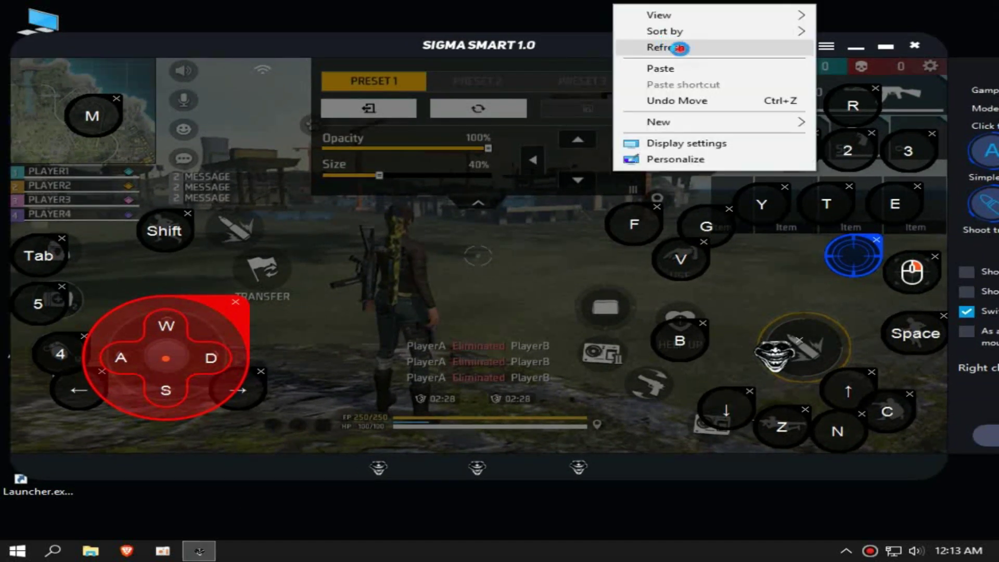
left_click(677, 48)
left_click_drag(42, 305, 62, 301)
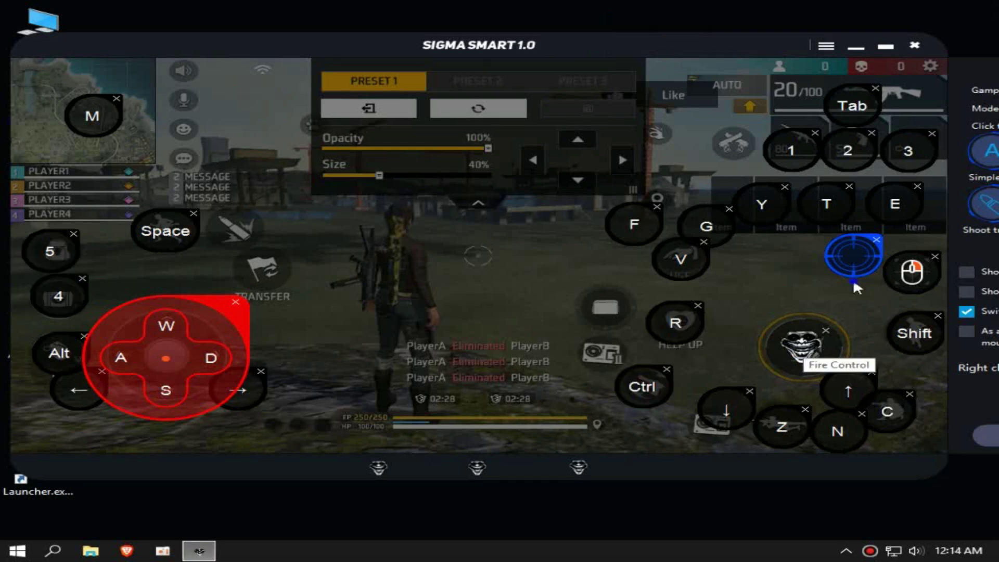
left_click(855, 283)
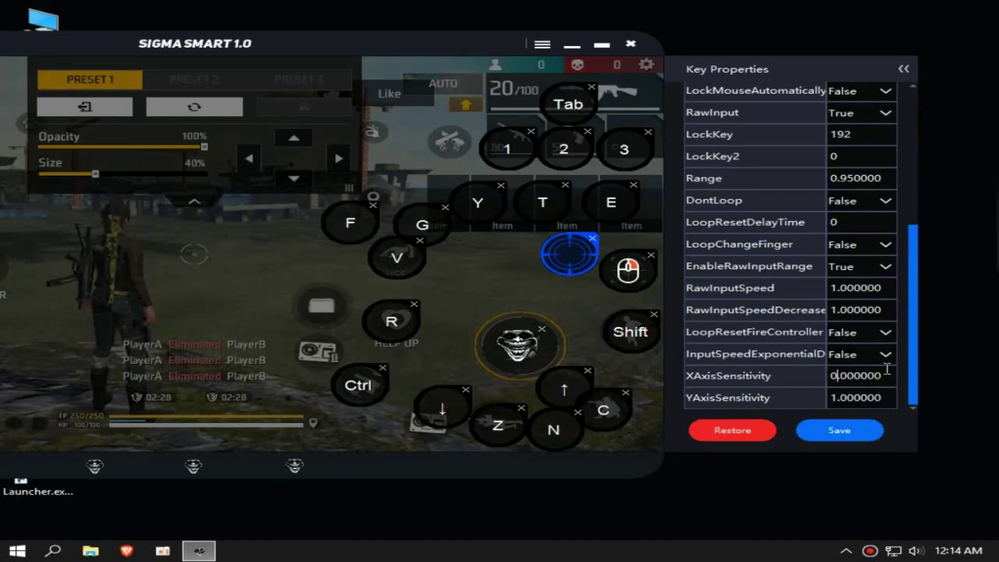
Set the aiming key's X sensitivity to 0.5 and Y sensitivity to 0.7.
key("BackSpace")
type("5")
left_click(848, 398)
key("Delete")
type("0")
Set DontLoop to True, then save the key properties and the mapping.
left_click(843, 202)
left_click(868, 245)
left_click(832, 432)
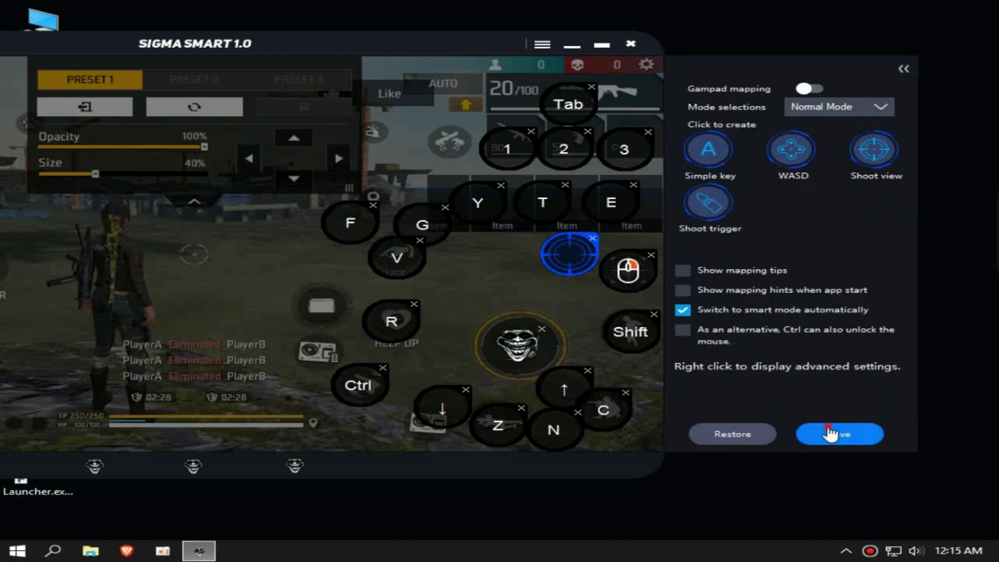
left_click(830, 431)
left_click(82, 106)
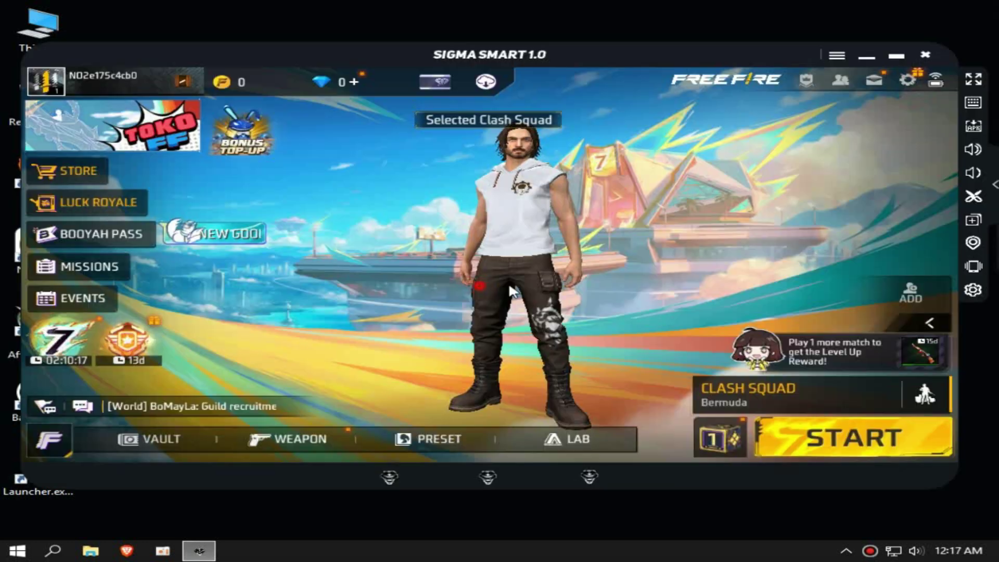
Move across the Bermuda field with WASD and shoot the pistol to knock down an enemy.
left_click_drag(515, 270, 470, 297)
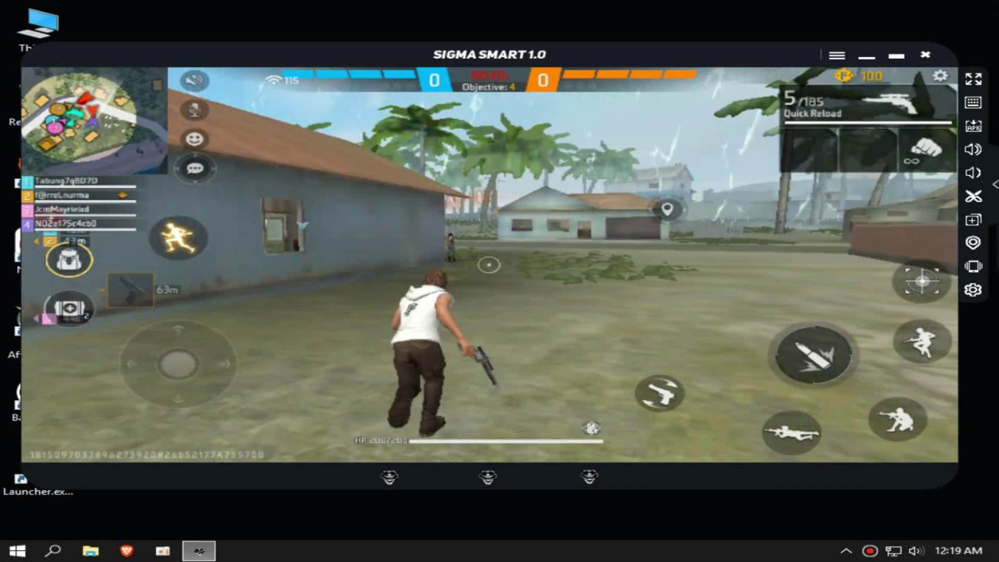
key("s")
key("d")
left_click(492, 265)
key("w")
key("4")
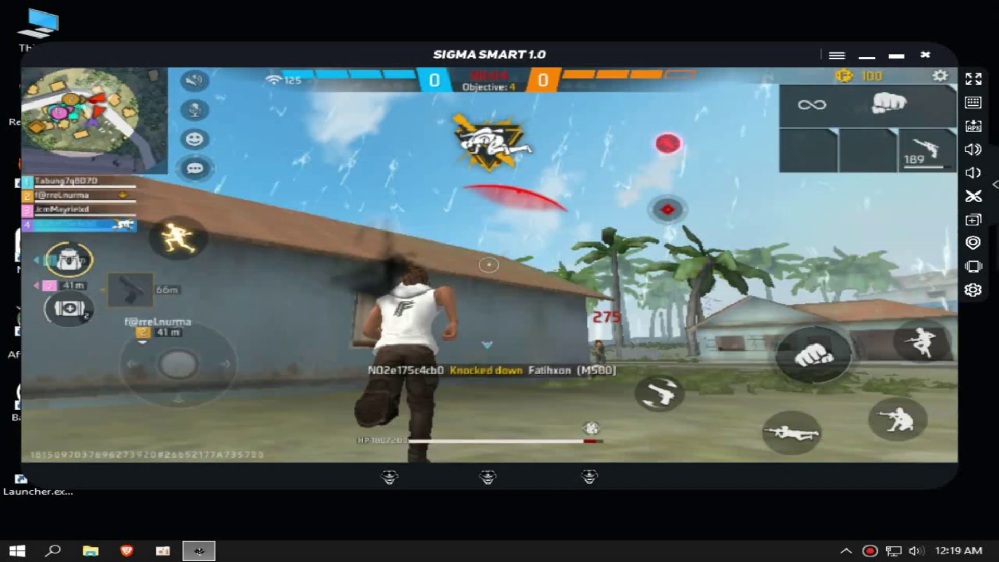
key("3")
key("d")
key("space")
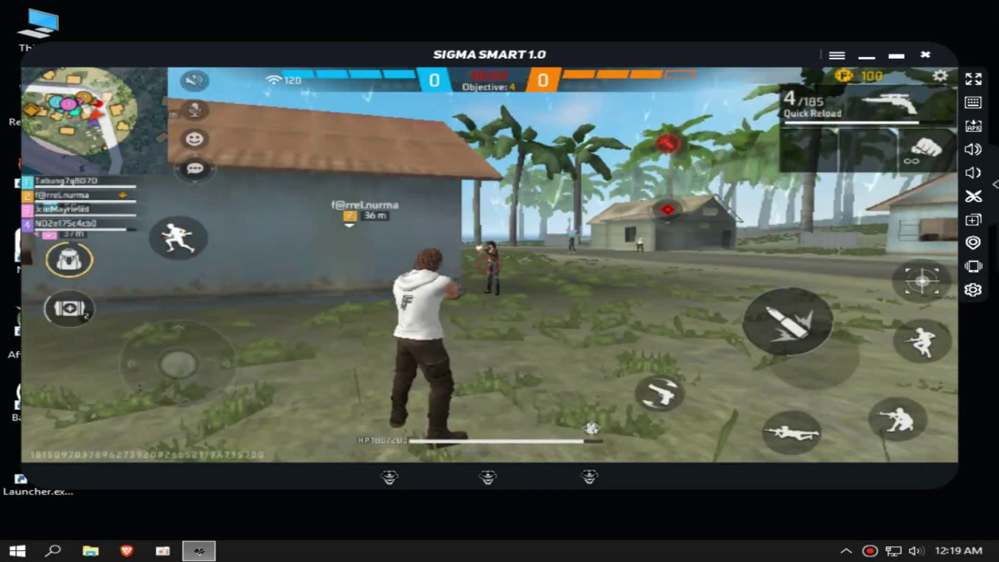
left_click(489, 265)
Sprint with fists toward the next enemy, redraw the pistol and keep firing.
key("4")
key("w")
key("3")
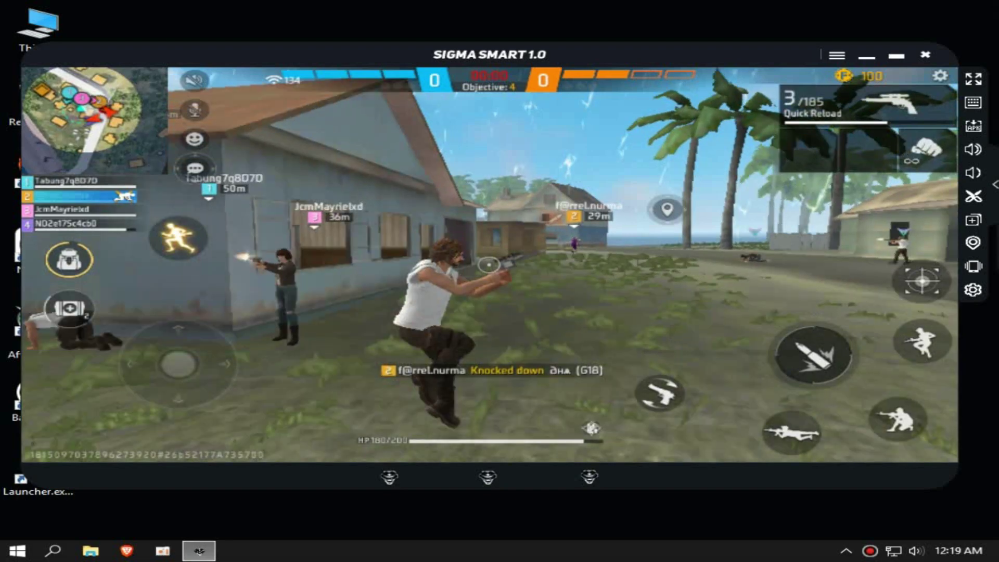
key("s")
left_click(489, 265)
key("4")
key("w")
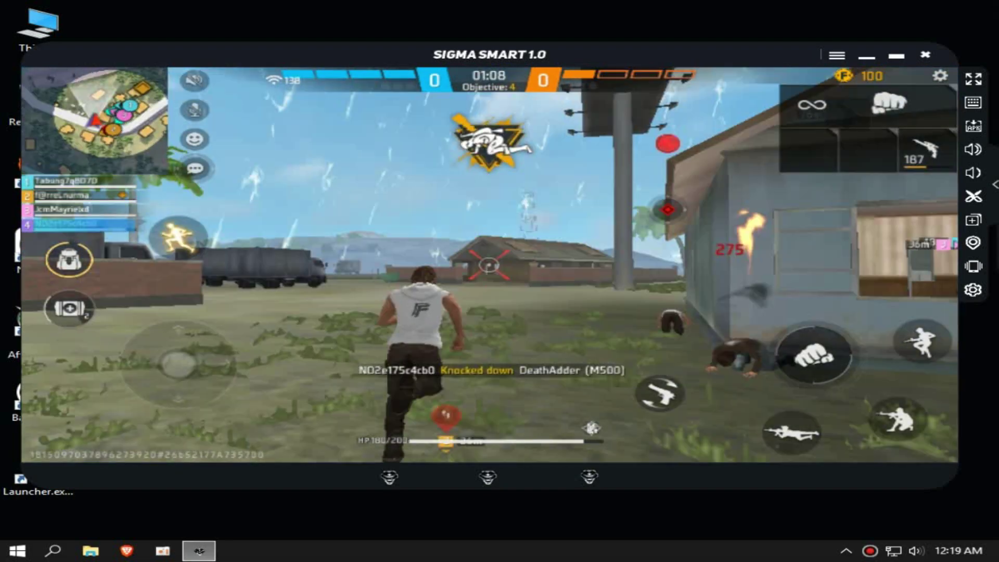
key("3")
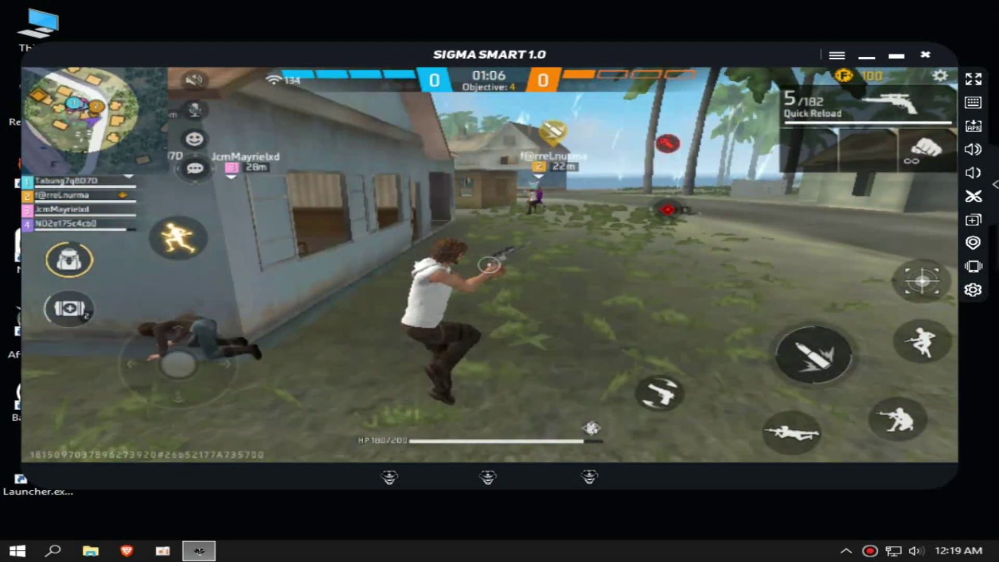